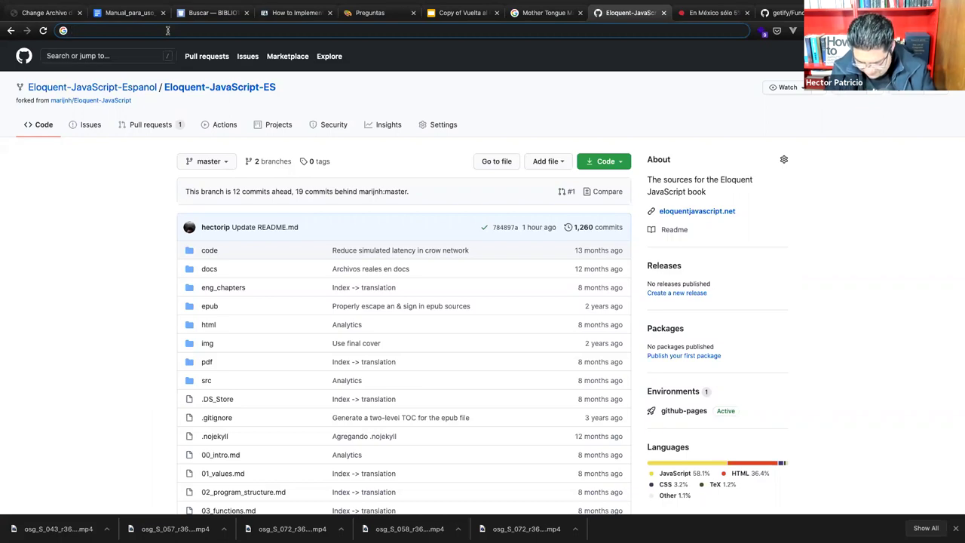
Search the web for "ristretto javascript" and open the CoffeeScript Ristretto book page on Leanpub
{"action": "left_click", "coordinate": [168, 30]}
{"action": "type", "text": "rist"}
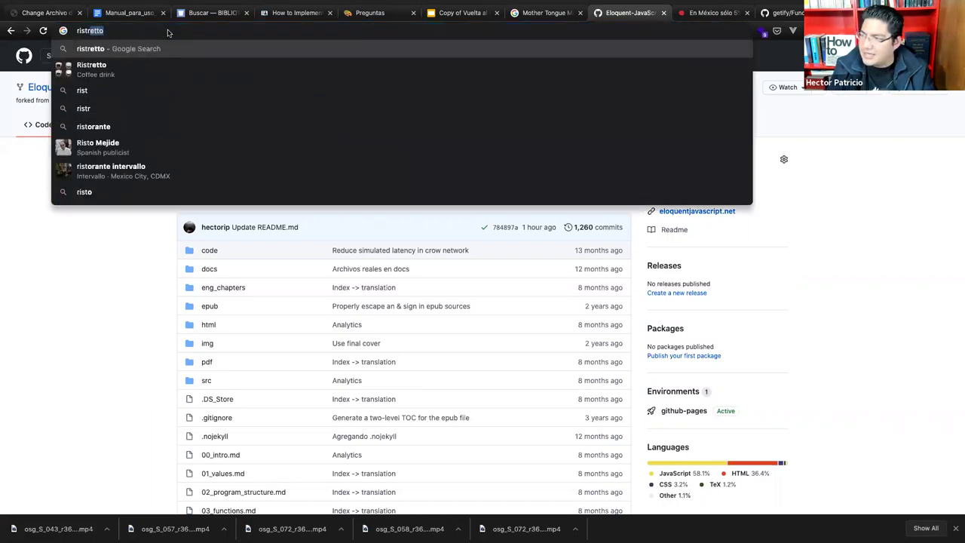
{"action": "type", "text": "retto"}
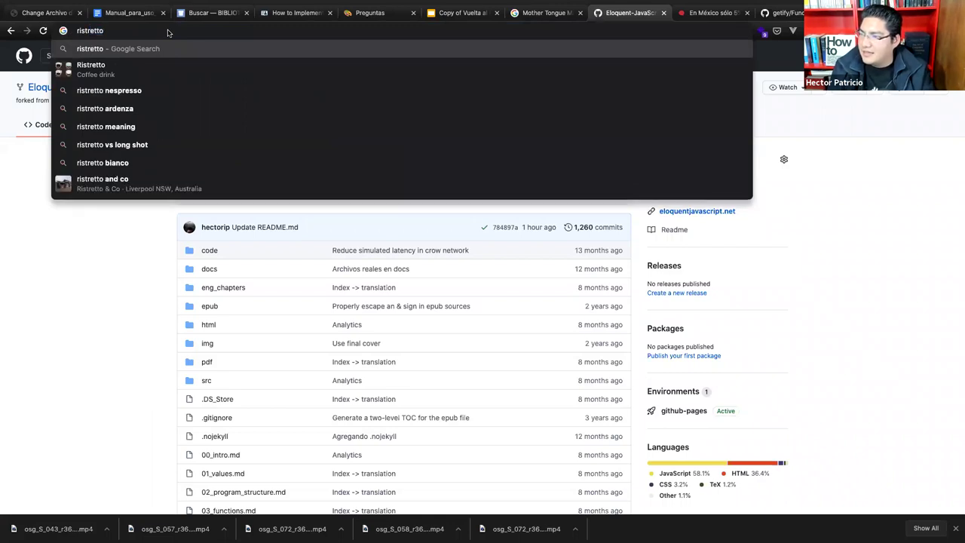
{"action": "type", "text": " jav"}
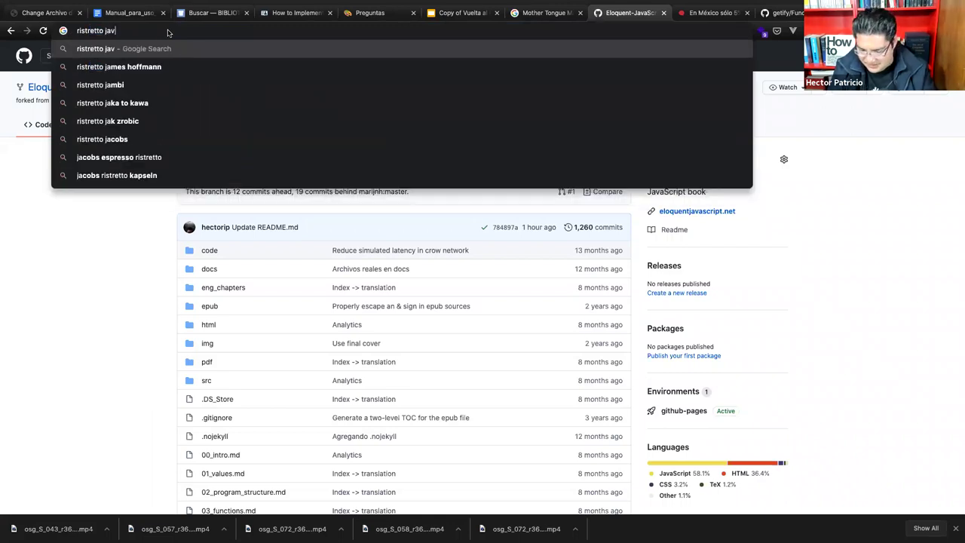
{"action": "type", "text": "ascript"}
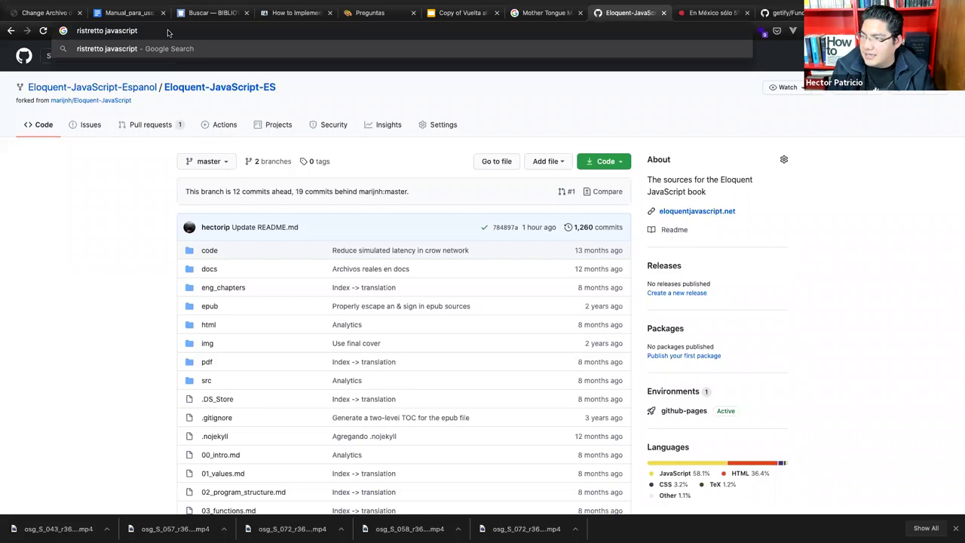
{"action": "key", "text": "Return"}
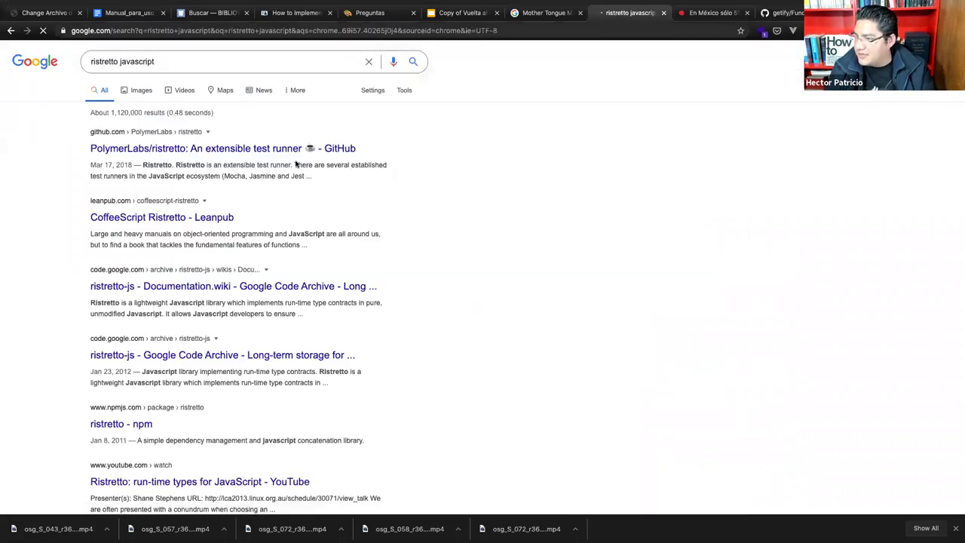
{"action": "scroll", "coordinate": [265, 218], "scroll_direction": "down", "scroll_amount": 1}
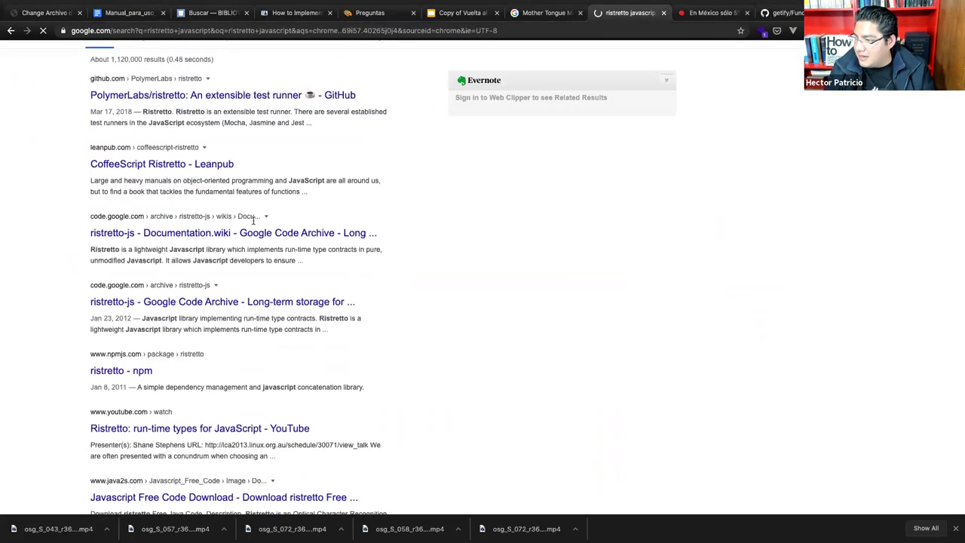
{"action": "left_click", "coordinate": [181, 163]}
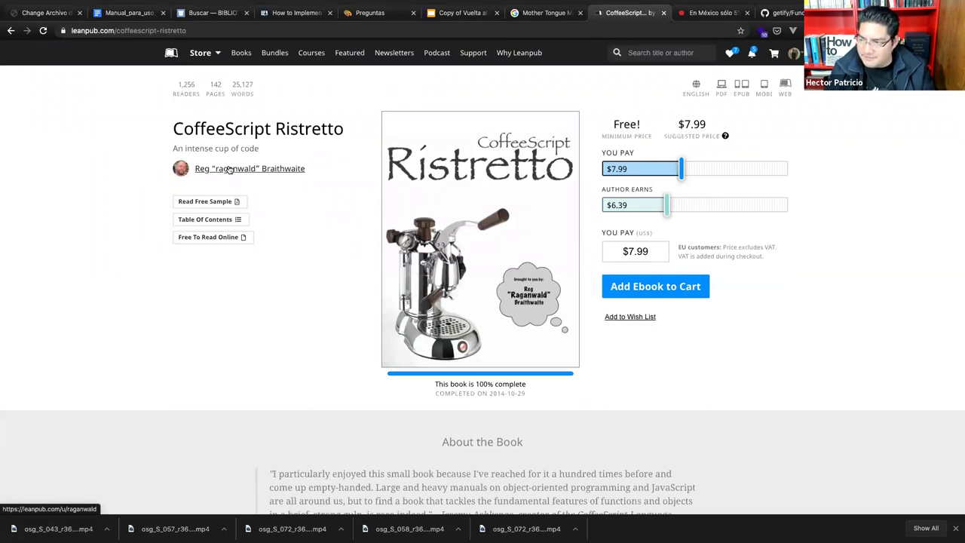
Go to the author's Leanpub profile and open the book JavaScript Allongé, the "Six" Edition from the published books
{"action": "left_click", "coordinate": [230, 169]}
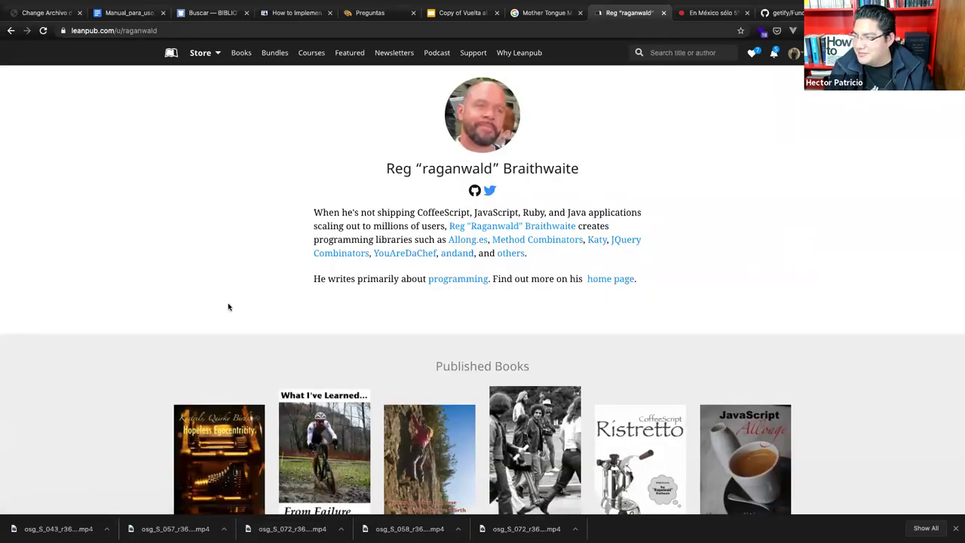
{"action": "scroll", "coordinate": [252, 305], "scroll_direction": "down", "scroll_amount": 5}
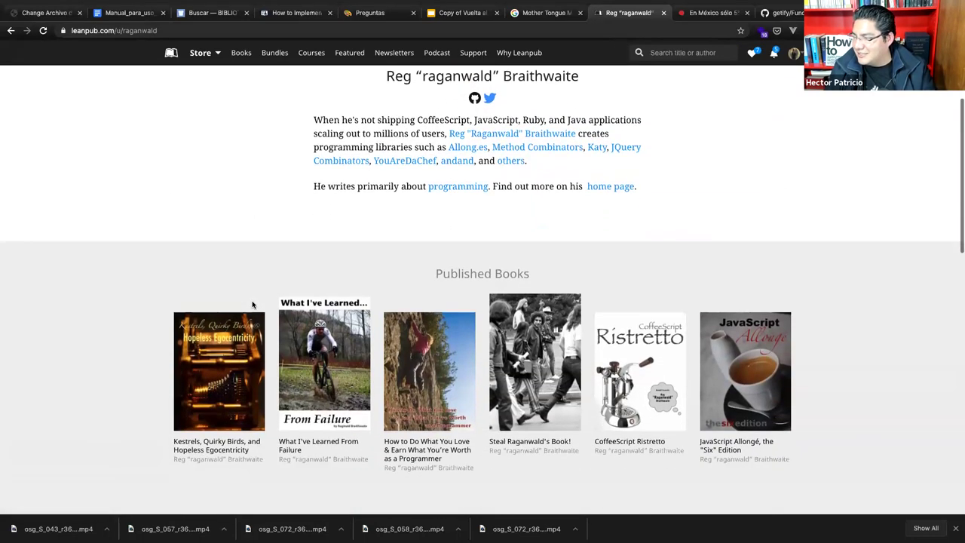
{"action": "scroll", "coordinate": [253, 305], "scroll_direction": "down", "scroll_amount": 3}
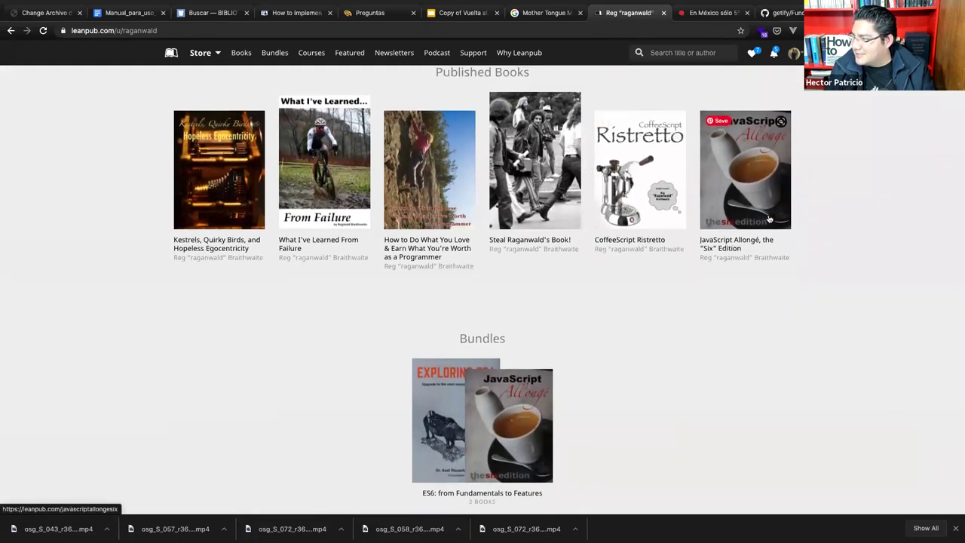
{"action": "left_click", "coordinate": [771, 192]}
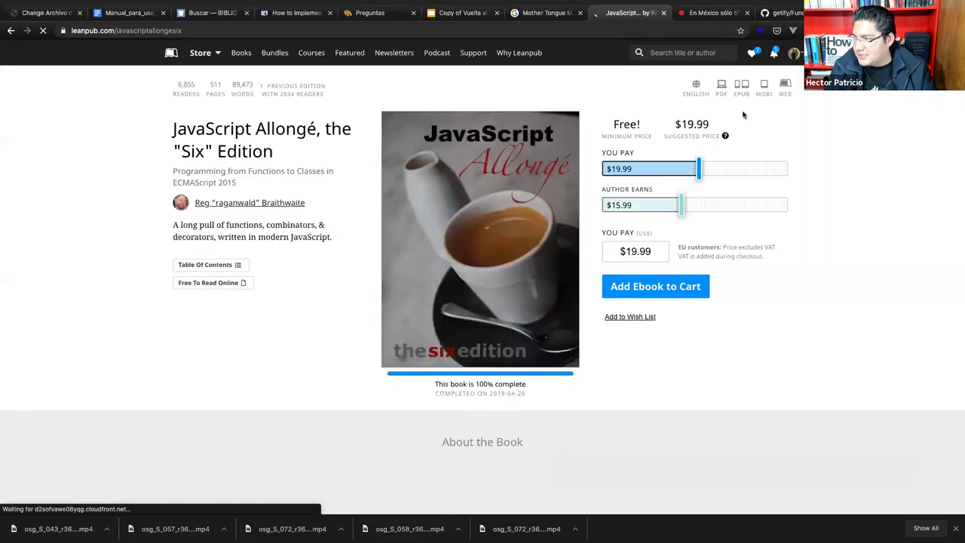
Set the amount to pay for JavaScript Allongé, the "Six" Edition to $0.00 and look over its book page
{"action": "scroll", "coordinate": [521, 233], "scroll_direction": "down", "scroll_amount": 1}
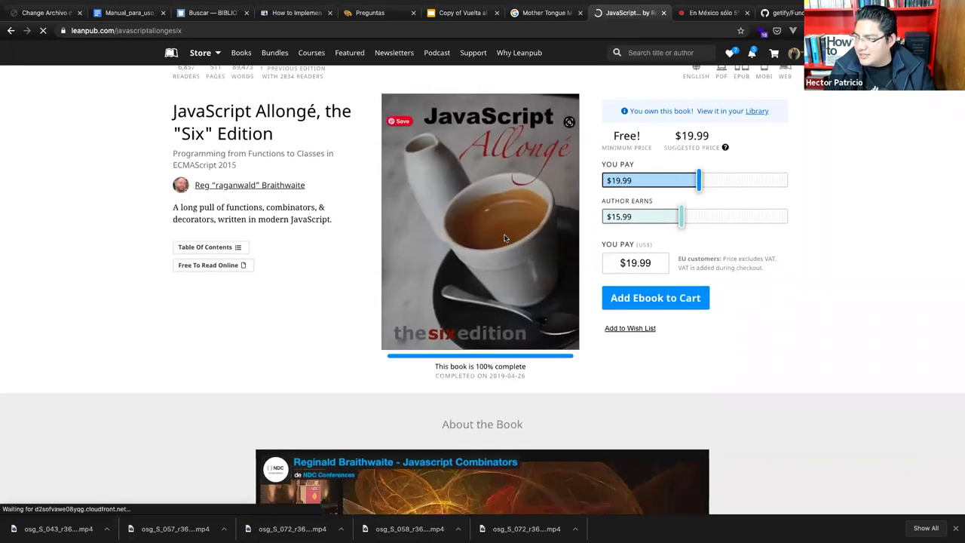
{"action": "scroll", "coordinate": [505, 238], "scroll_direction": "up", "scroll_amount": 1}
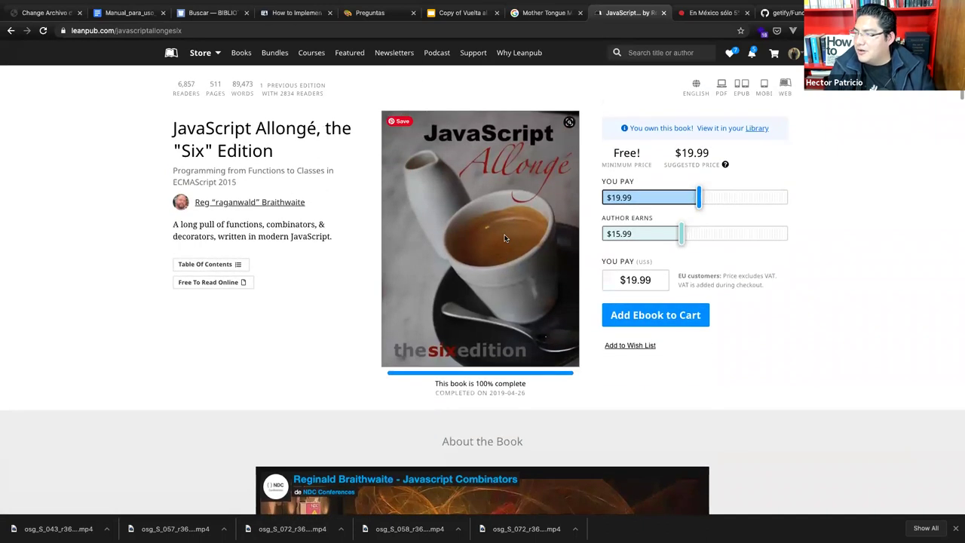
{"action": "left_click_drag", "start_coordinate": [701, 194], "coordinate": [608, 197]}
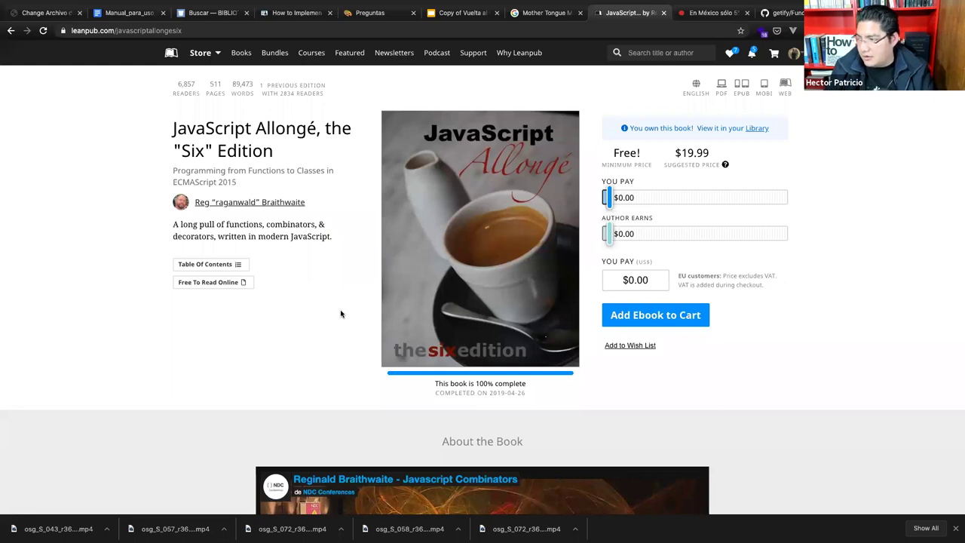
{"action": "scroll", "coordinate": [294, 324], "scroll_direction": "down", "scroll_amount": 1}
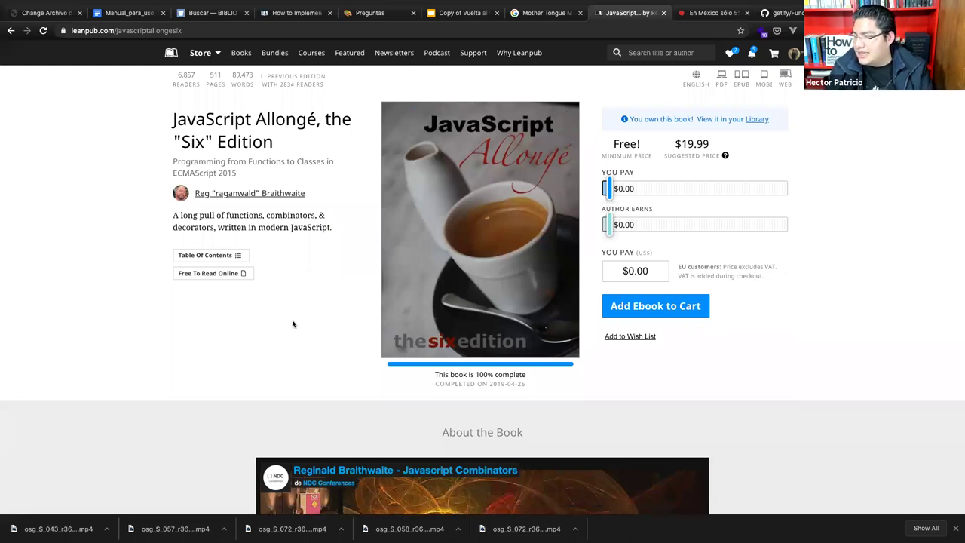
{"action": "scroll", "coordinate": [294, 324], "scroll_direction": "down", "scroll_amount": 5}
{"action": "scroll", "coordinate": [564, 274], "scroll_direction": "up", "scroll_amount": 5}
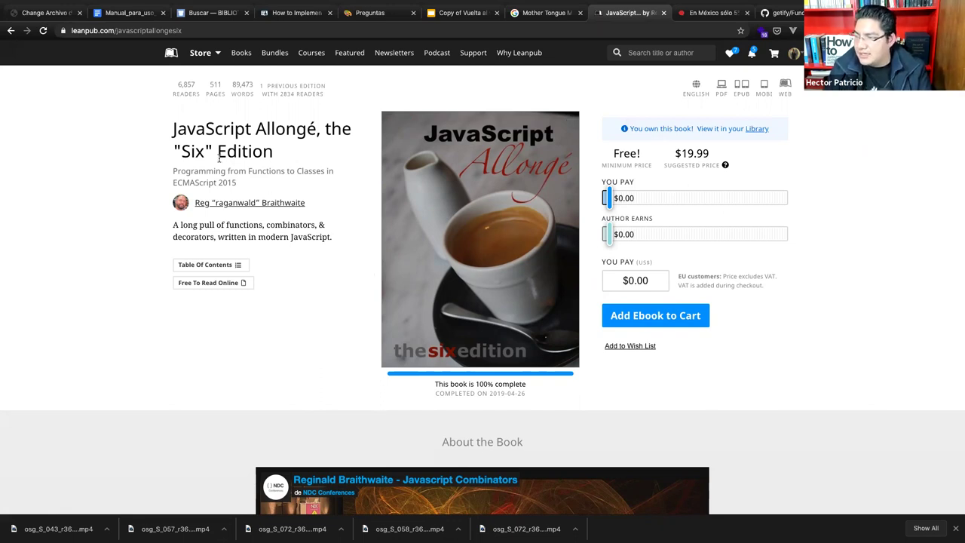
Return to the author's profile and open the book Kestrels, Quirky Birds, and Hopeless Egocentricity
{"action": "left_click", "coordinate": [183, 204]}
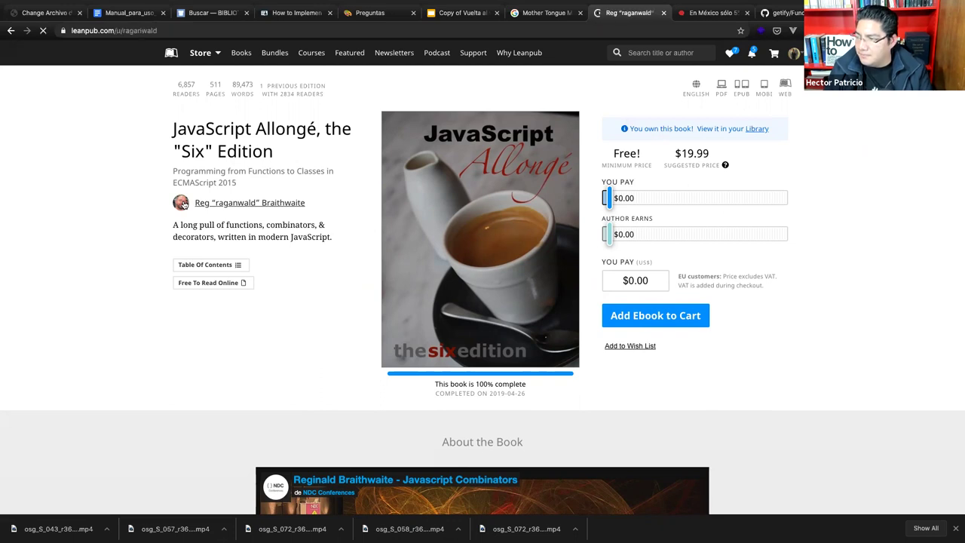
{"action": "scroll", "coordinate": [377, 408], "scroll_direction": "down", "scroll_amount": 3}
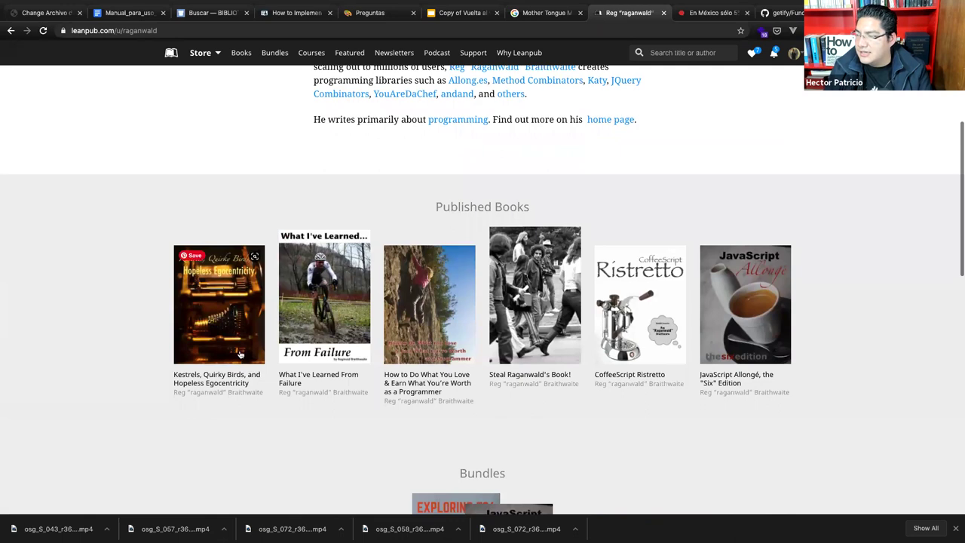
{"action": "left_click", "coordinate": [213, 337]}
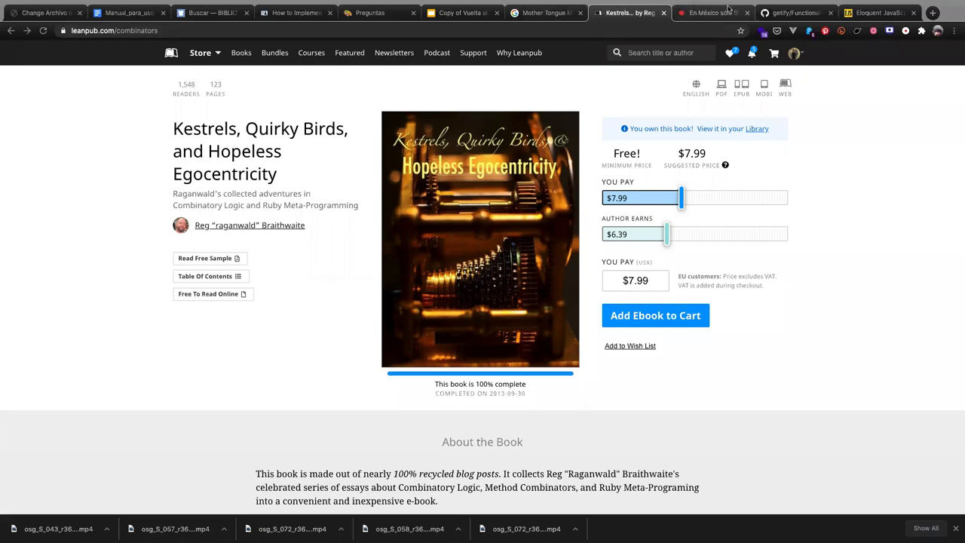
Switch to the already open getify/Functional-Light-JS repository on GitHub and show its file list
{"action": "left_click", "coordinate": [765, 14]}
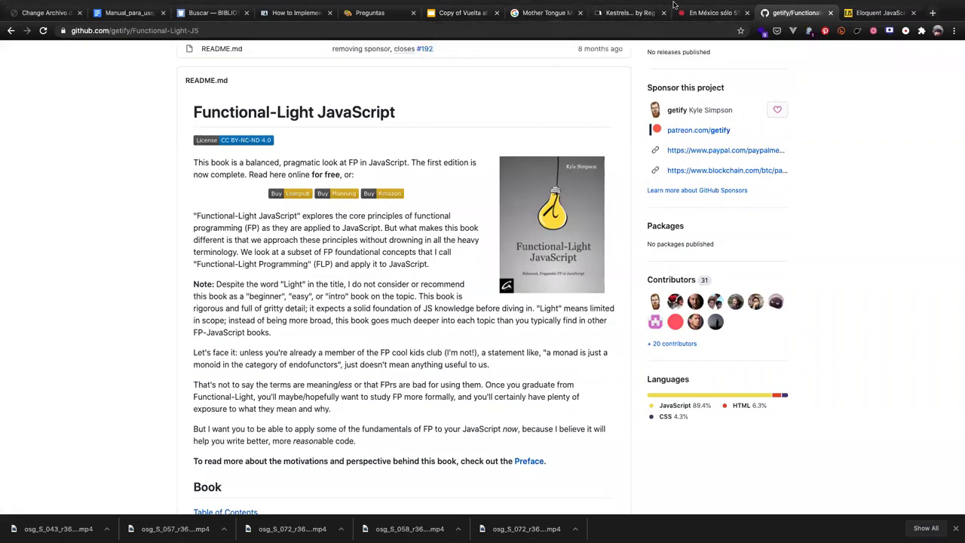
{"action": "left_click", "coordinate": [628, 13]}
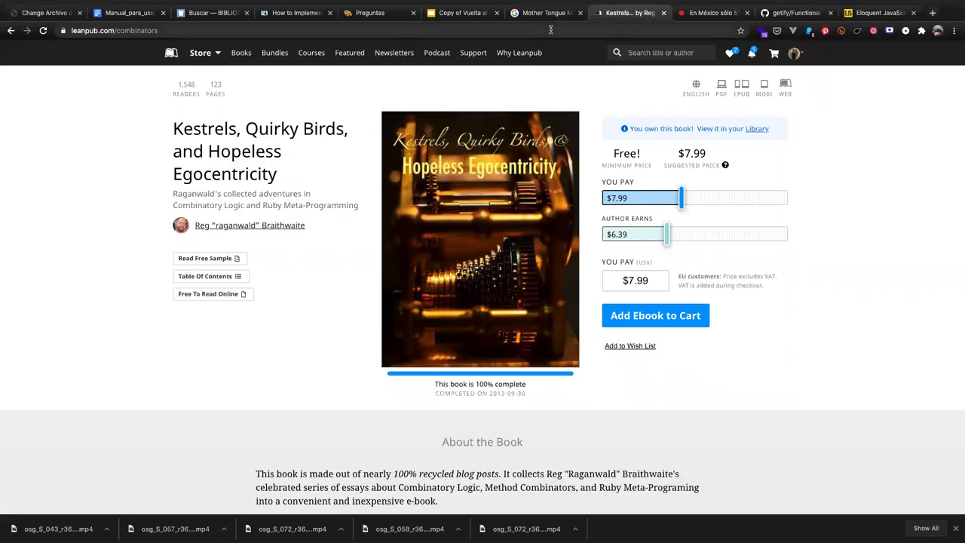
{"action": "left_click", "coordinate": [790, 13]}
{"action": "scroll", "coordinate": [337, 178], "scroll_direction": "up", "scroll_amount": 5}
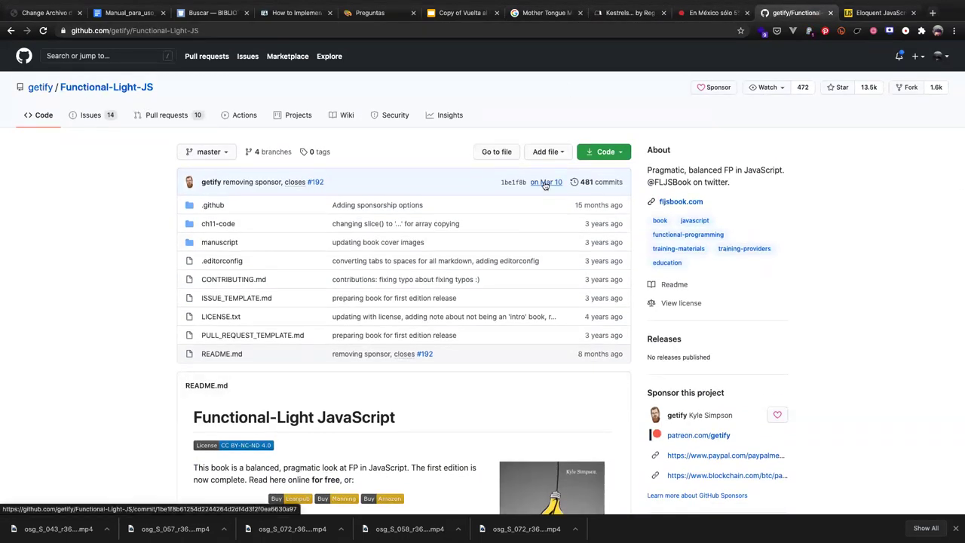
Examine the Functional-Light JavaScript README at a larger size, including the introduction, purchase options, note on difficulty and chapter list
{"action": "scroll", "coordinate": [443, 334], "scroll_direction": "down", "scroll_amount": 5}
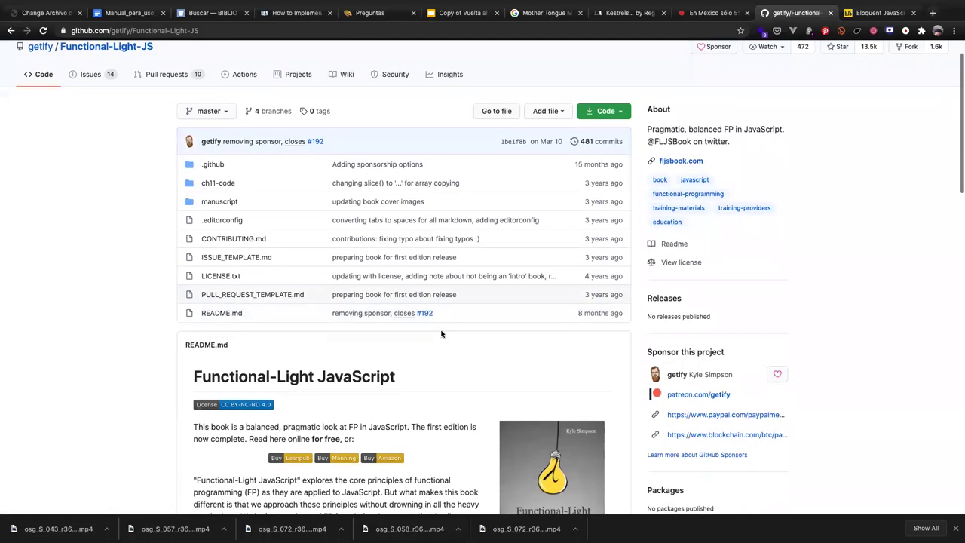
{"action": "scroll", "coordinate": [434, 346], "scroll_direction": "down", "scroll_amount": 5}
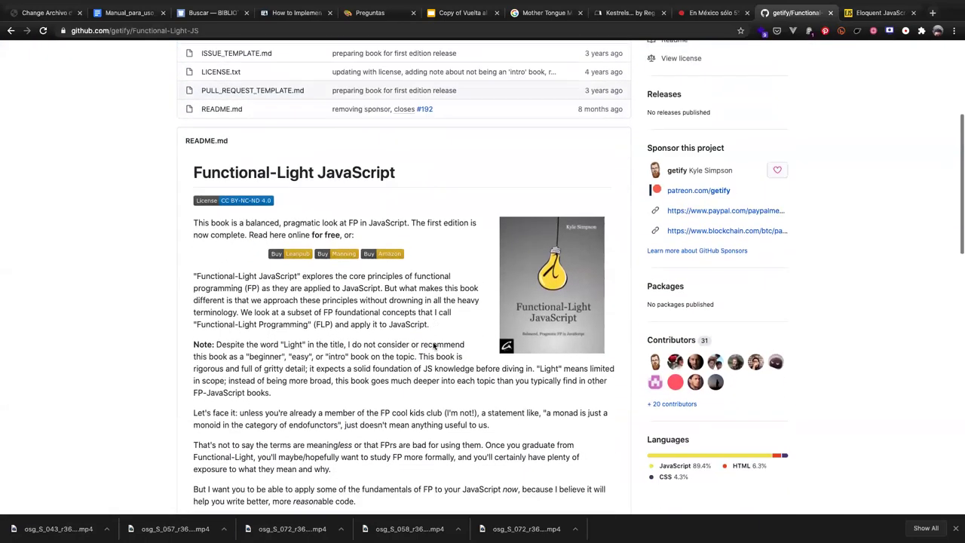
{"action": "scroll", "coordinate": [434, 346], "scroll_direction": "down", "scroll_amount": 3}
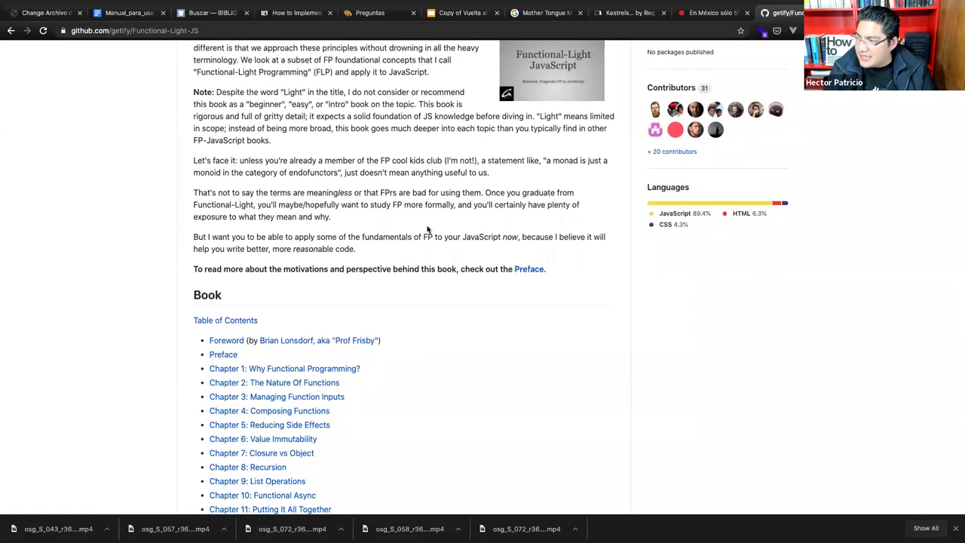
{"action": "scroll", "coordinate": [427, 231], "scroll_direction": "up", "scroll_amount": 6}
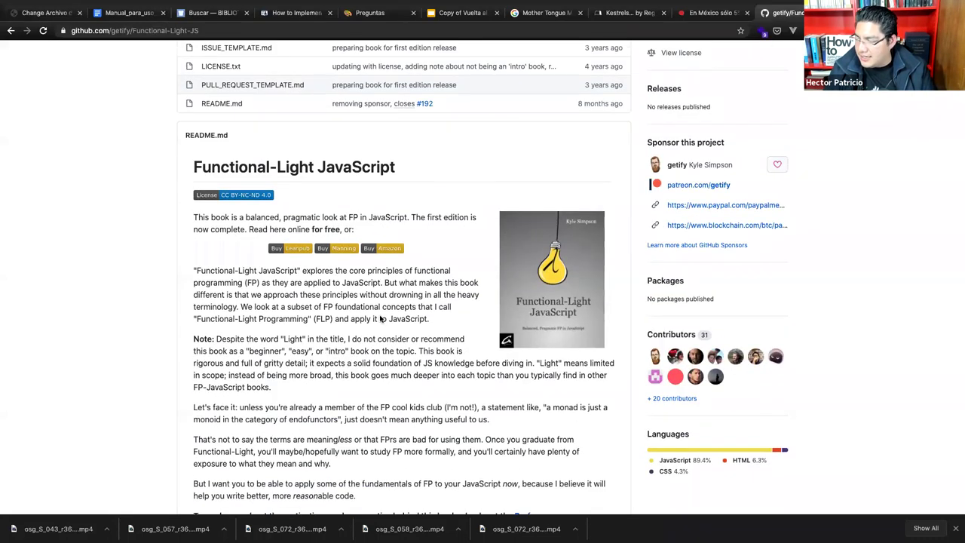
{"action": "scroll", "coordinate": [381, 319], "scroll_direction": "up", "scroll_amount": 5}
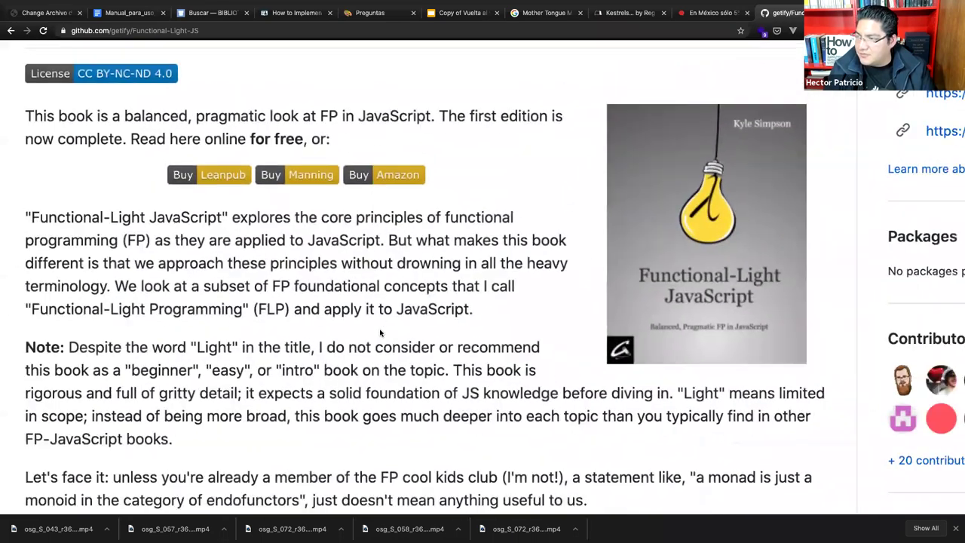
{"action": "scroll", "coordinate": [407, 304], "scroll_direction": "up", "scroll_amount": 3}
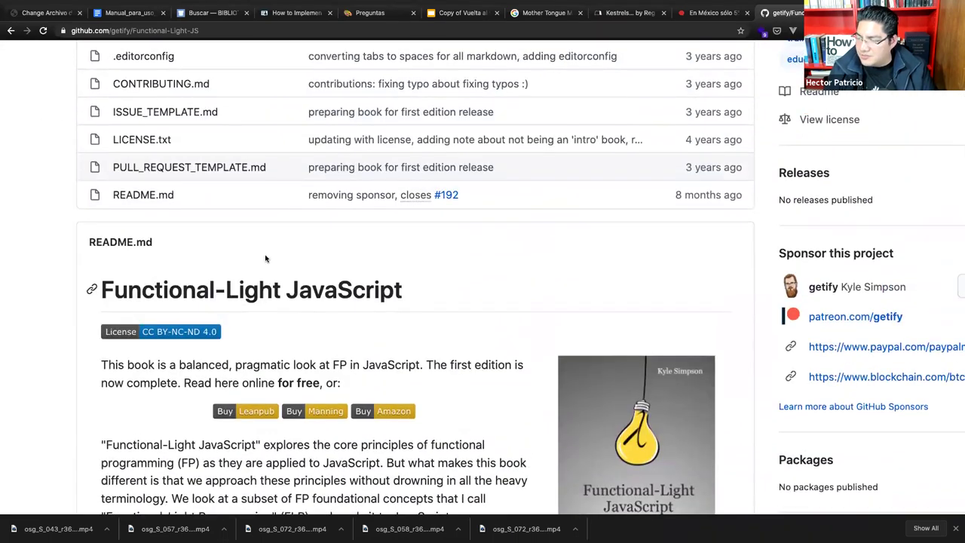
{"action": "scroll", "coordinate": [263, 256], "scroll_direction": "up", "scroll_amount": 2}
{"action": "scroll", "coordinate": [264, 249], "scroll_direction": "up", "scroll_amount": 1}
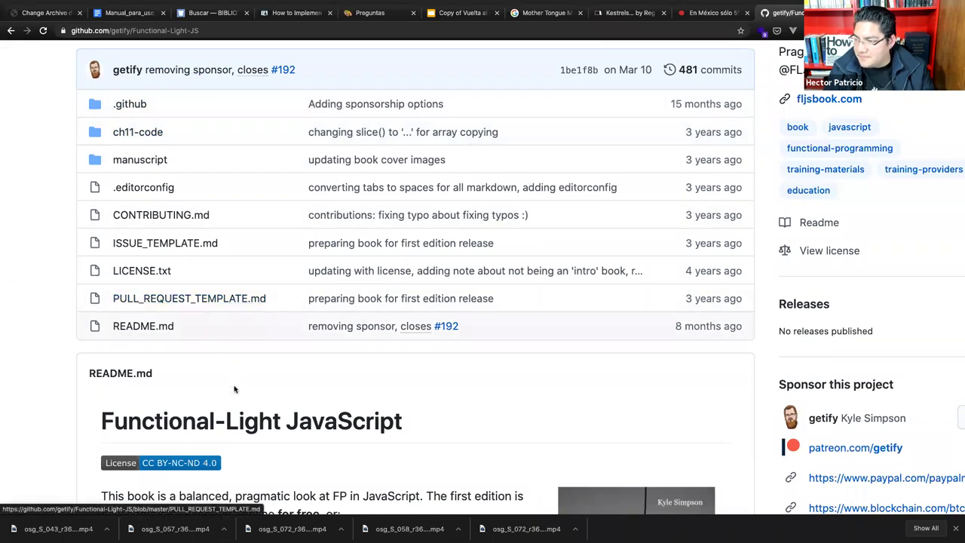
{"action": "scroll", "coordinate": [233, 388], "scroll_direction": "down", "scroll_amount": 3}
{"action": "scroll", "coordinate": [234, 388], "scroll_direction": "down", "scroll_amount": 3}
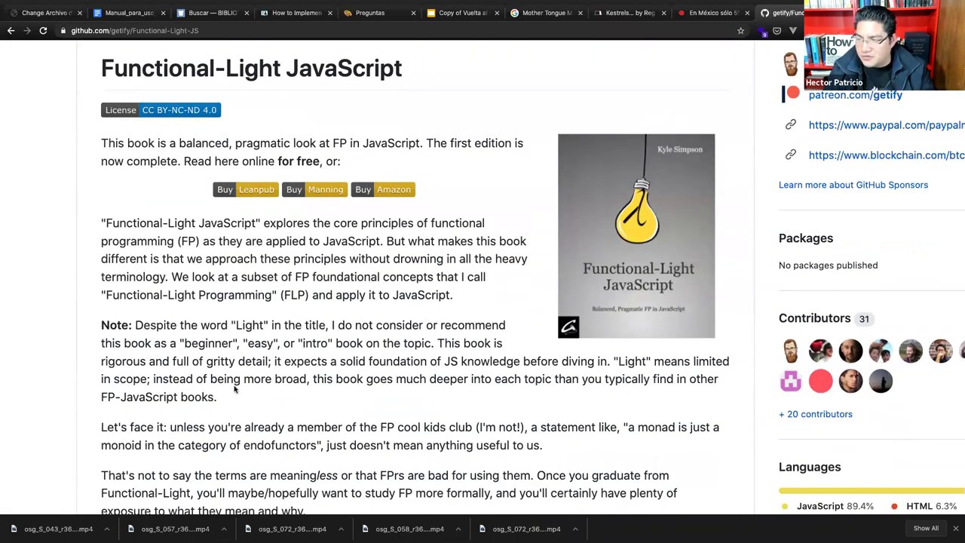
{"action": "scroll", "coordinate": [289, 334], "scroll_direction": "down", "scroll_amount": 1}
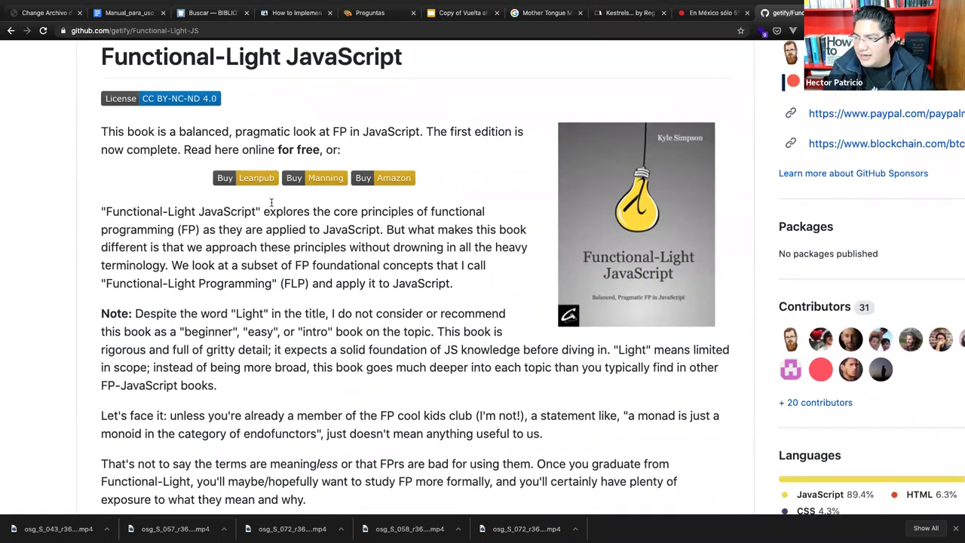
{"action": "scroll", "coordinate": [302, 290], "scroll_direction": "down", "scroll_amount": 5}
{"action": "scroll", "coordinate": [286, 309], "scroll_direction": "up", "scroll_amount": 6}
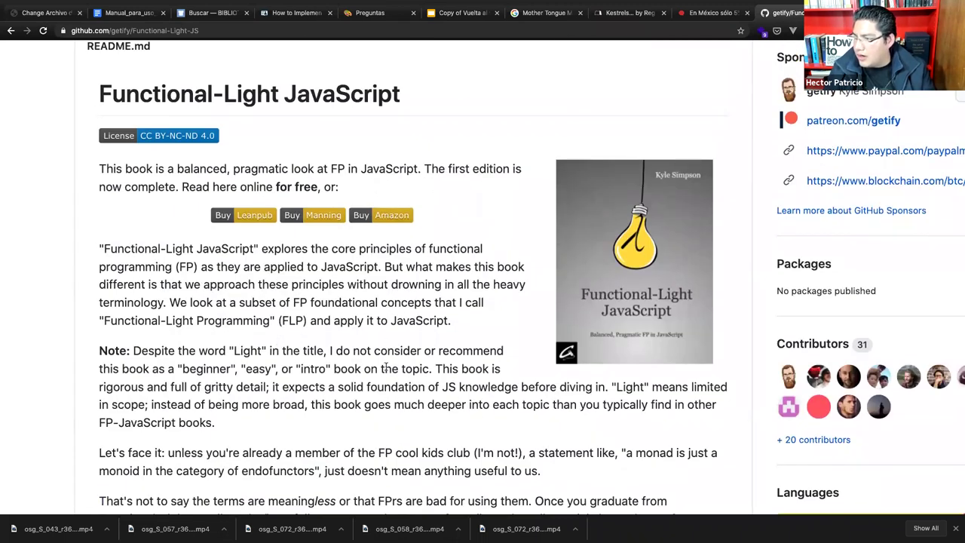
{"action": "scroll", "coordinate": [385, 368], "scroll_direction": "down", "scroll_amount": 2}
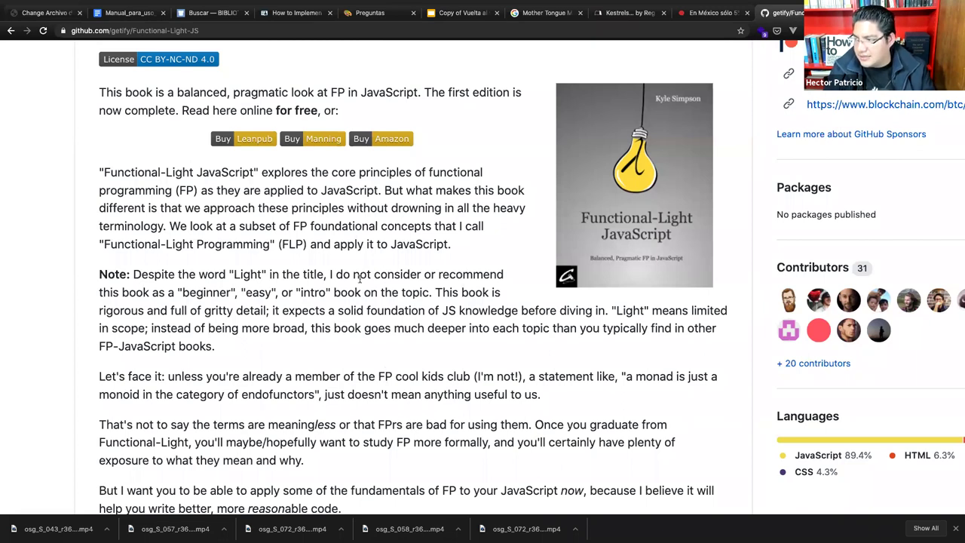
{"action": "scroll", "coordinate": [320, 323], "scroll_direction": "down", "scroll_amount": 10}
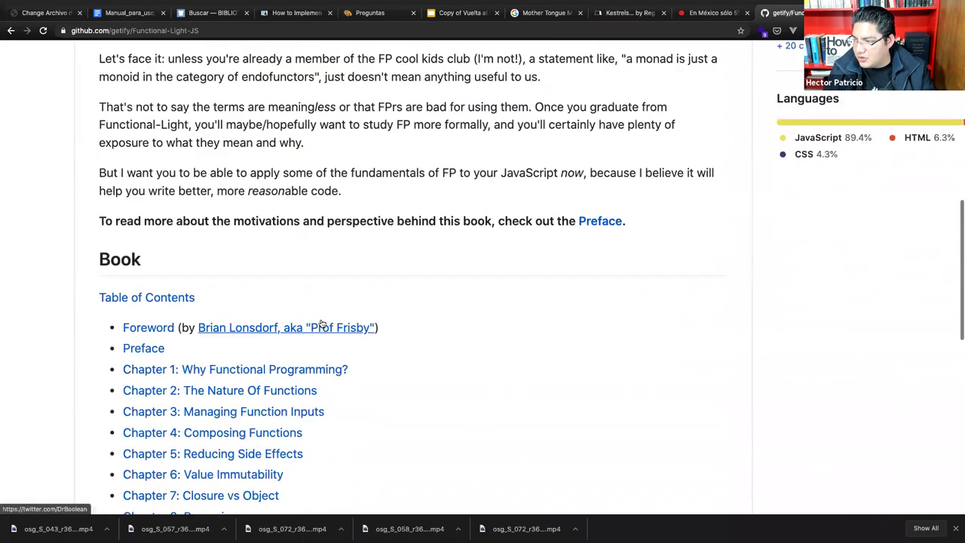
{"action": "scroll", "coordinate": [320, 323], "scroll_direction": "up", "scroll_amount": 15}
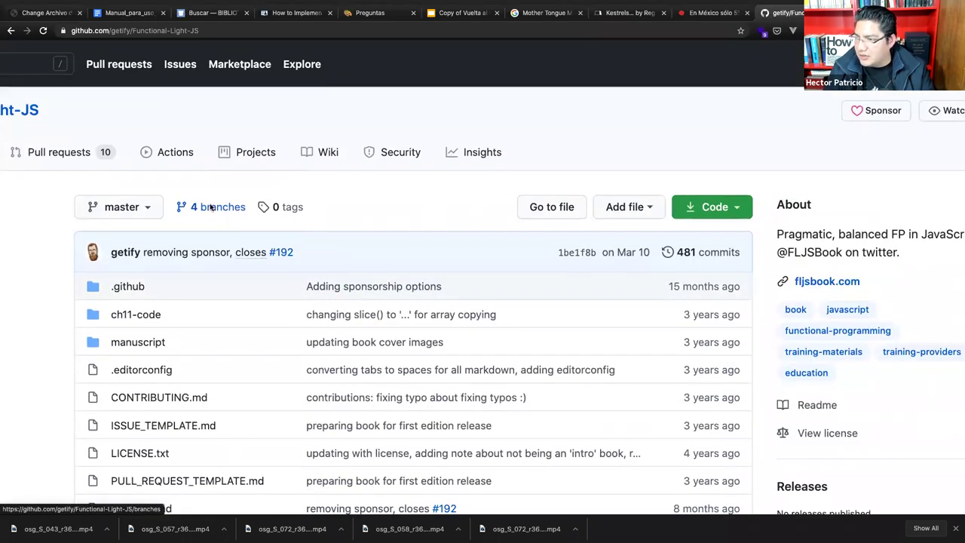
Examine the rest of the Functional-Light-JS README, covering the chapter list, publishing, training, contributions and license sections, and return to its beginning
{"action": "scroll", "coordinate": [180, 159], "scroll_direction": "left", "scroll_amount": 5}
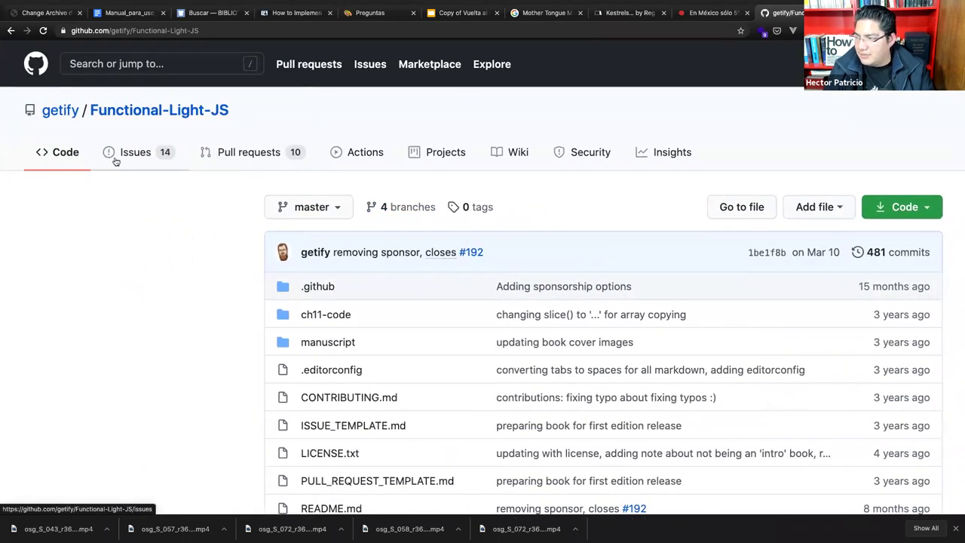
{"action": "scroll", "coordinate": [475, 437], "scroll_direction": "down", "scroll_amount": 1}
{"action": "scroll", "coordinate": [474, 437], "scroll_direction": "down", "scroll_amount": 15}
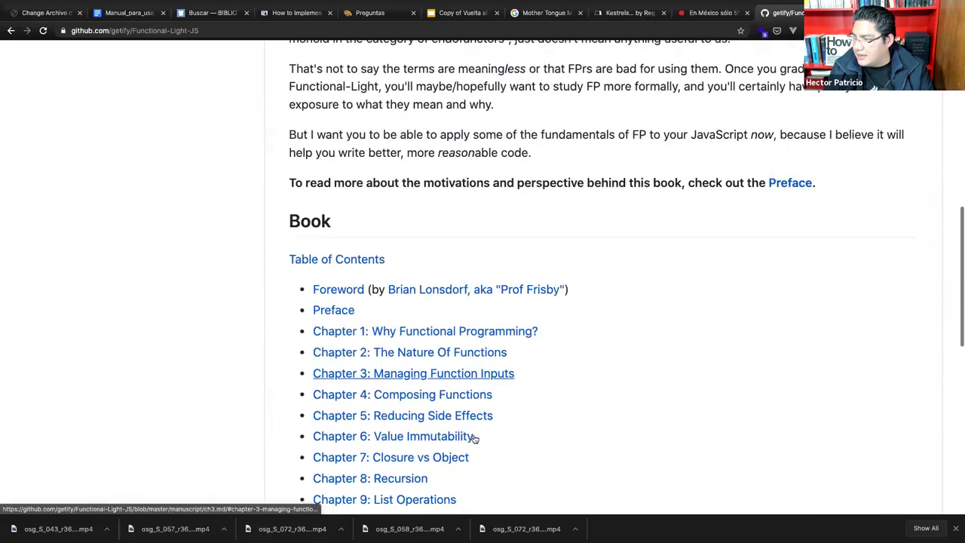
{"action": "scroll", "coordinate": [474, 438], "scroll_direction": "down", "scroll_amount": 8}
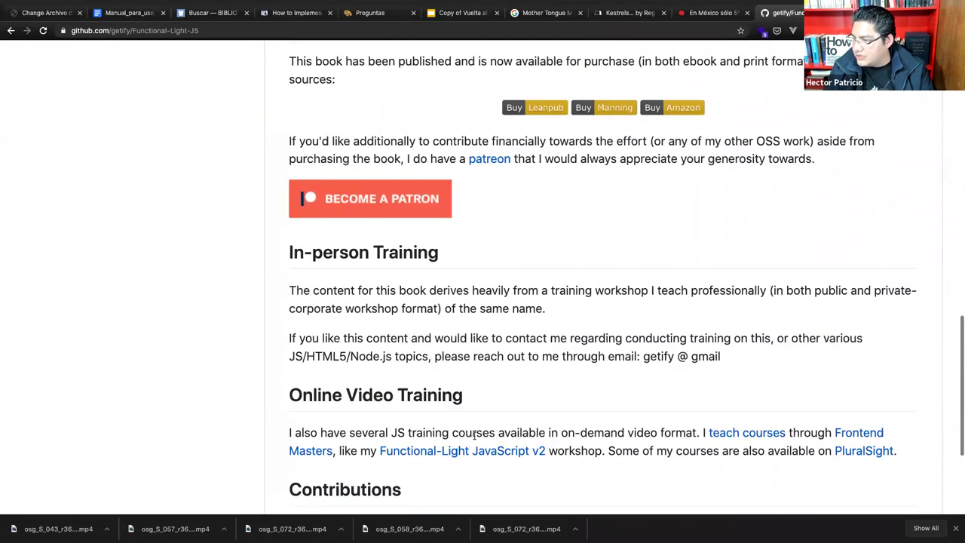
{"action": "scroll", "coordinate": [362, 301], "scroll_direction": "up", "scroll_amount": 2}
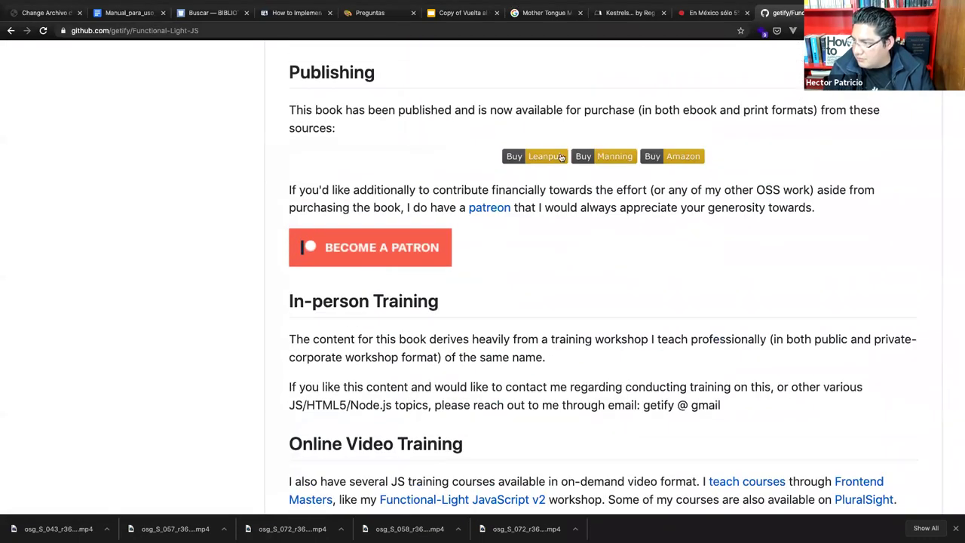
{"action": "scroll", "coordinate": [444, 383], "scroll_direction": "down", "scroll_amount": 3}
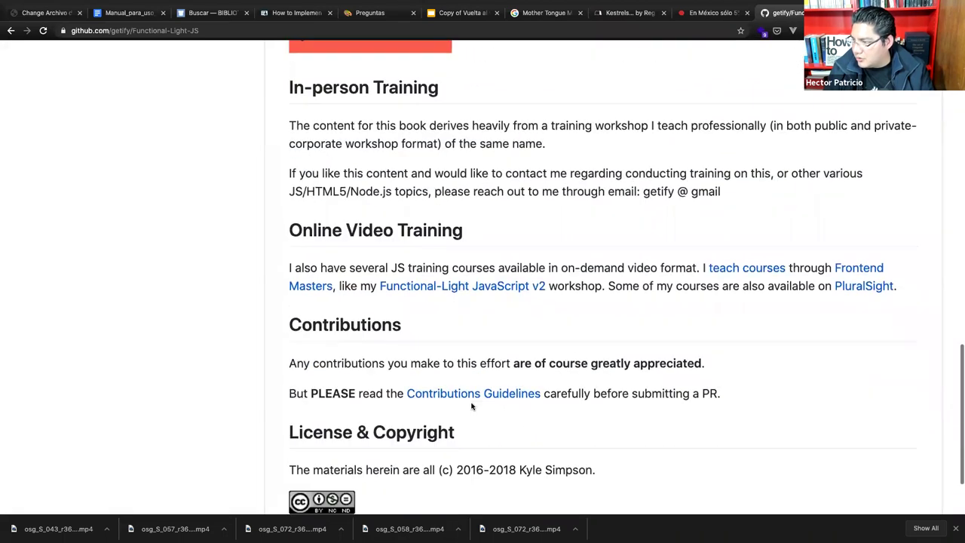
{"action": "scroll", "coordinate": [491, 393], "scroll_direction": "down", "scroll_amount": 3}
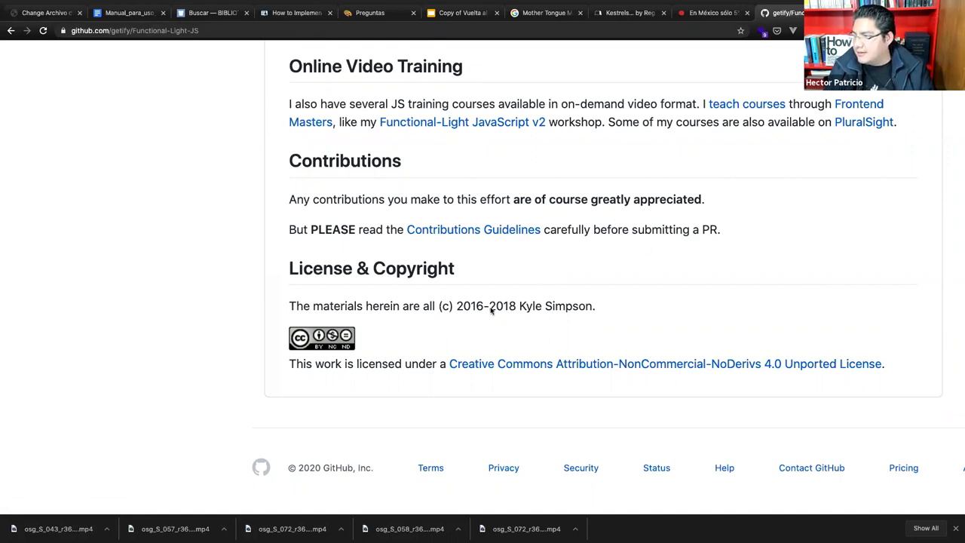
{"action": "scroll", "coordinate": [468, 318], "scroll_direction": "up", "scroll_amount": 20}
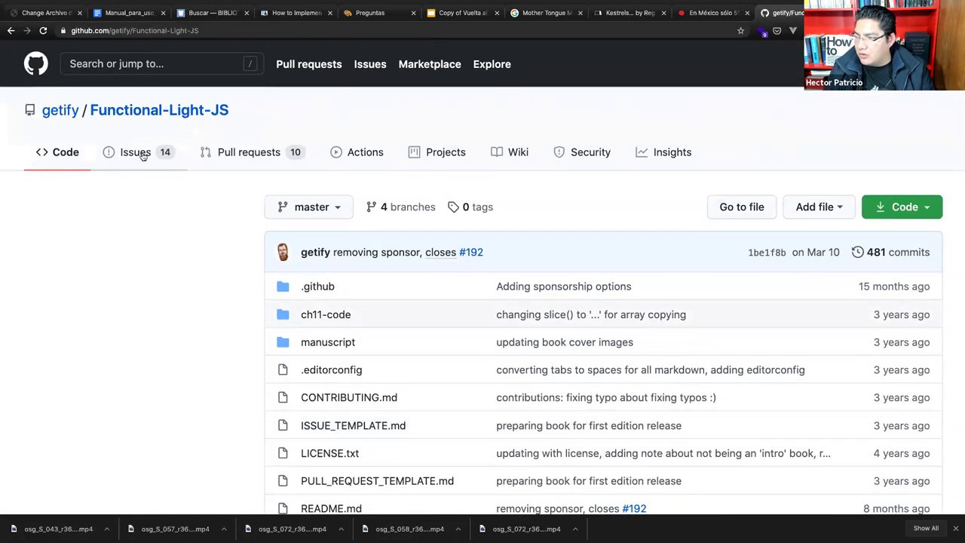
Show the open issues of the Functional-Light-JS repository, look through them and reset the page to its normal size
{"action": "left_click", "coordinate": [143, 154]}
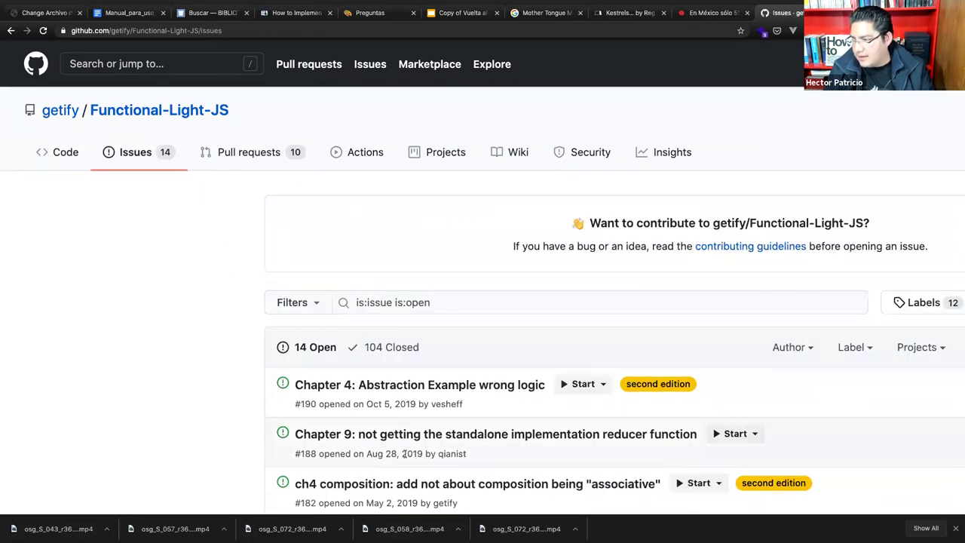
{"action": "scroll", "coordinate": [404, 456], "scroll_direction": "down", "scroll_amount": 4}
{"action": "scroll", "coordinate": [405, 456], "scroll_direction": "down", "scroll_amount": 2}
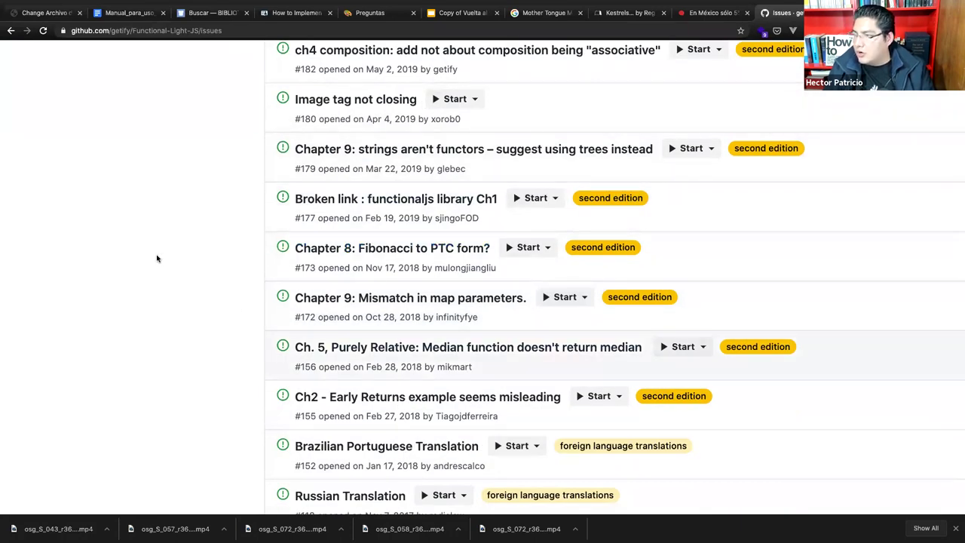
{"action": "key", "text": "ctrl+0"}
{"action": "scroll", "coordinate": [287, 101], "scroll_direction": "up", "scroll_amount": 3}
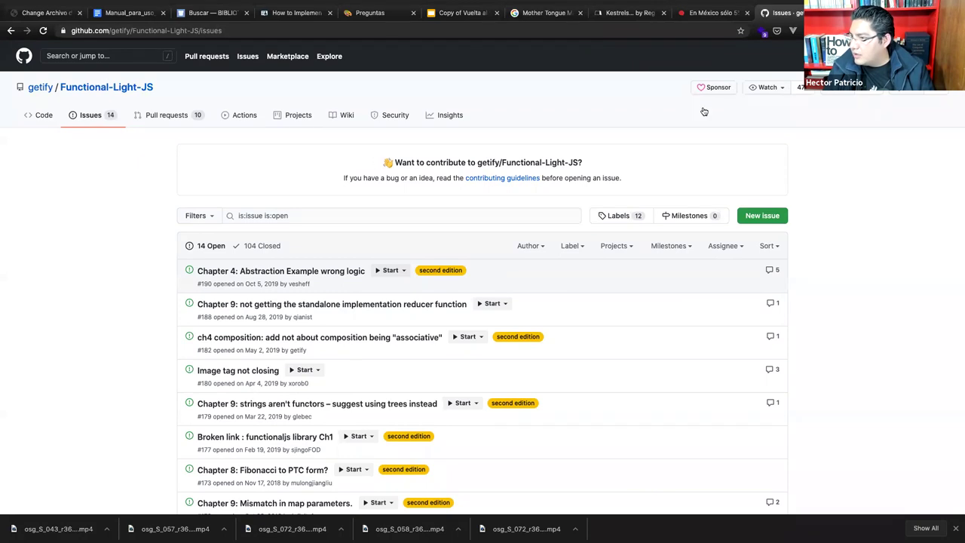
Open the Eloquent-JavaScript-ES repository of the Eloquent-JavaScript-Espanol organization from your own repositories page and select its web address
{"action": "left_click", "coordinate": [941, 56]}
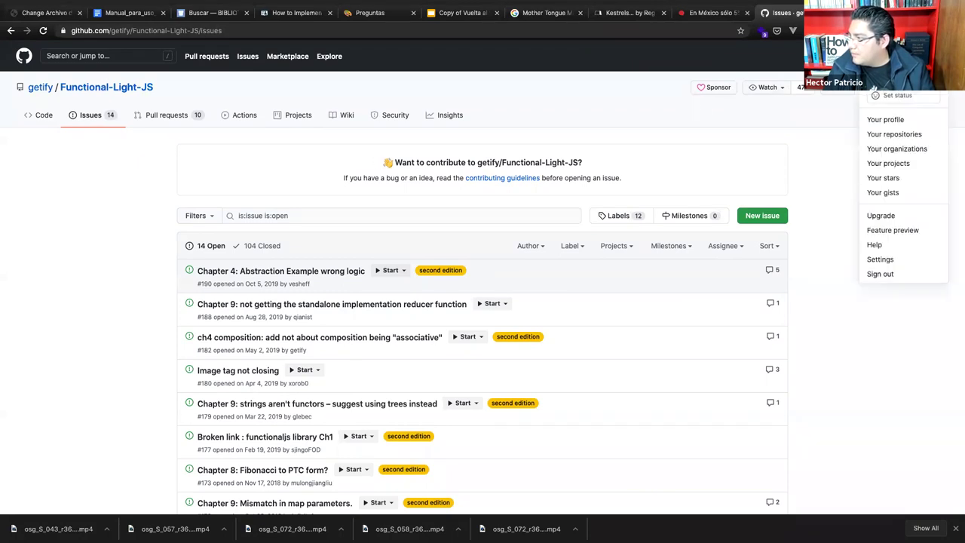
{"action": "left_click", "coordinate": [898, 141]}
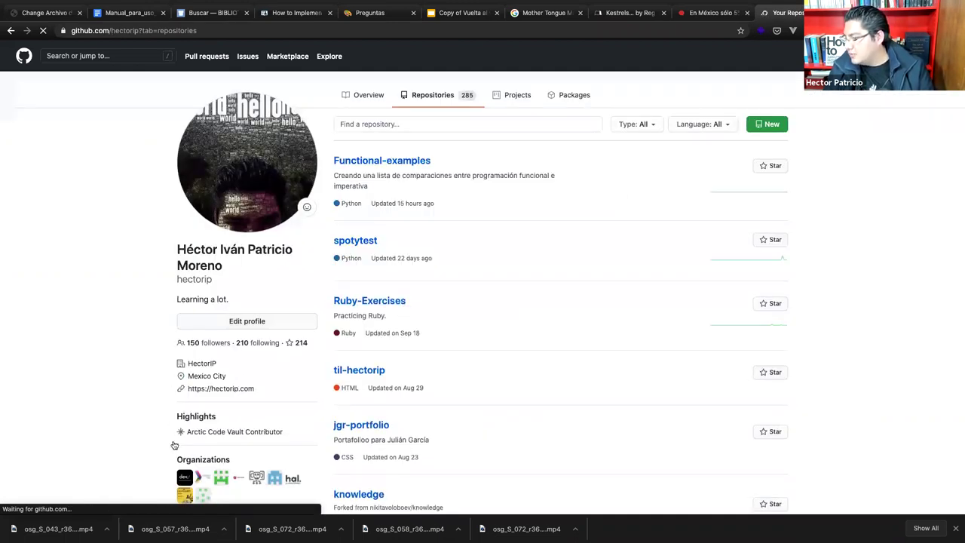
{"action": "scroll", "coordinate": [187, 498], "scroll_direction": "down", "scroll_amount": 2}
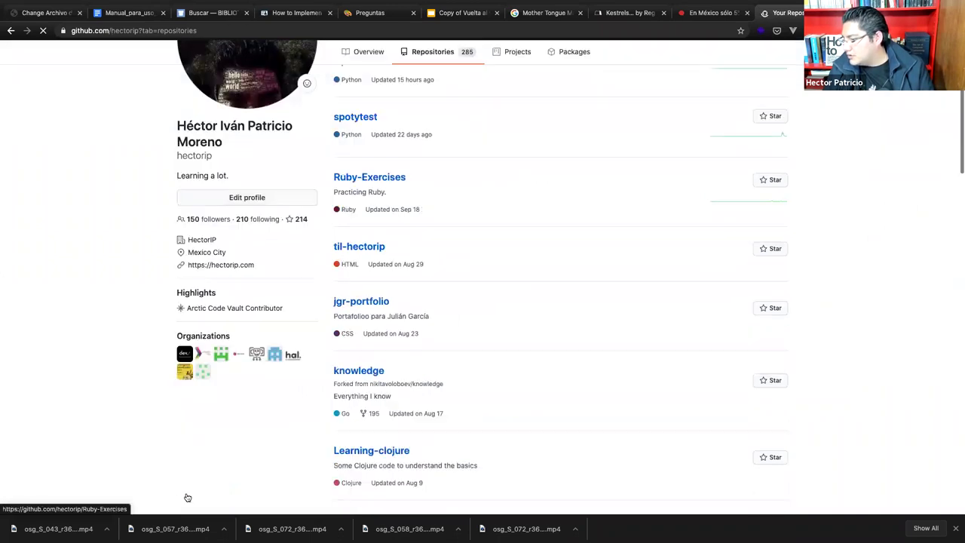
{"action": "scroll", "coordinate": [187, 374], "scroll_direction": "down", "scroll_amount": 3}
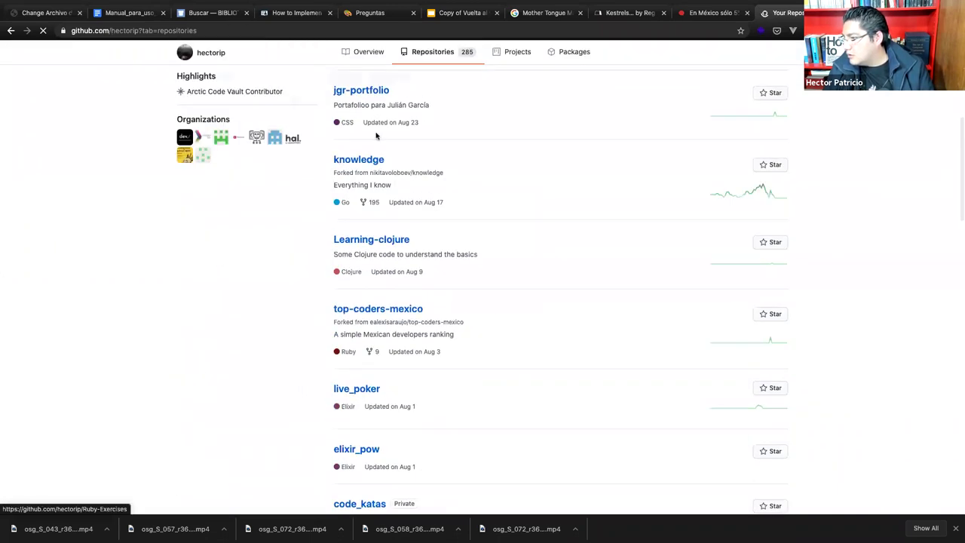
{"action": "scroll", "coordinate": [302, 219], "scroll_direction": "up", "scroll_amount": 1}
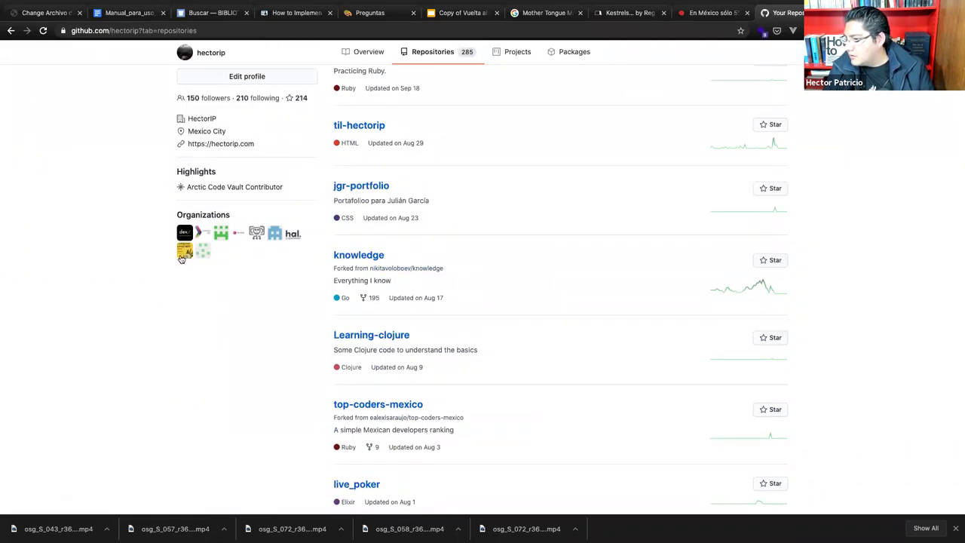
{"action": "left_click", "coordinate": [183, 257]}
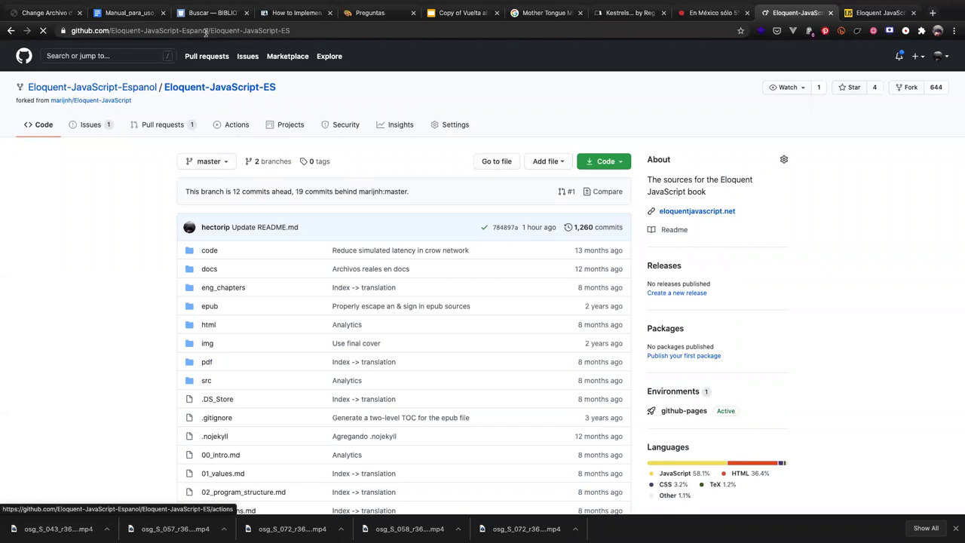
{"action": "left_click", "coordinate": [267, 31]}
{"action": "triple_click", "coordinate": [267, 31]}
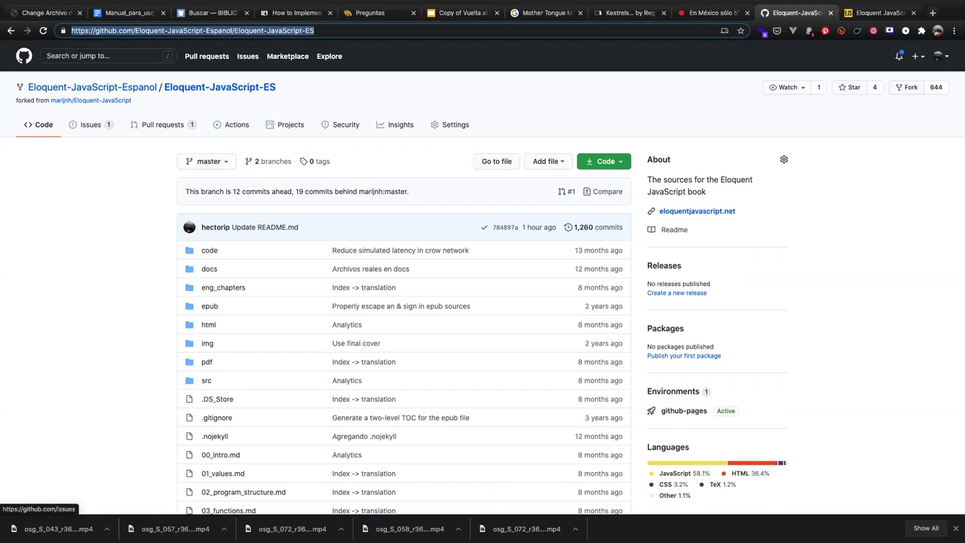
View the open issues and pull requests of Eloquent-JavaScript-ES, and look over its code file list
{"action": "left_click", "coordinate": [90, 122]}
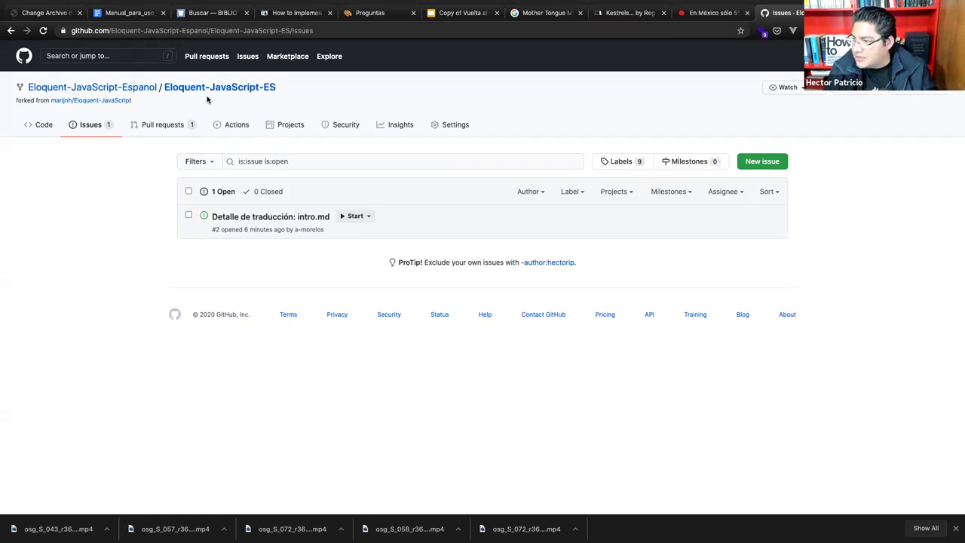
{"action": "left_click", "coordinate": [167, 125]}
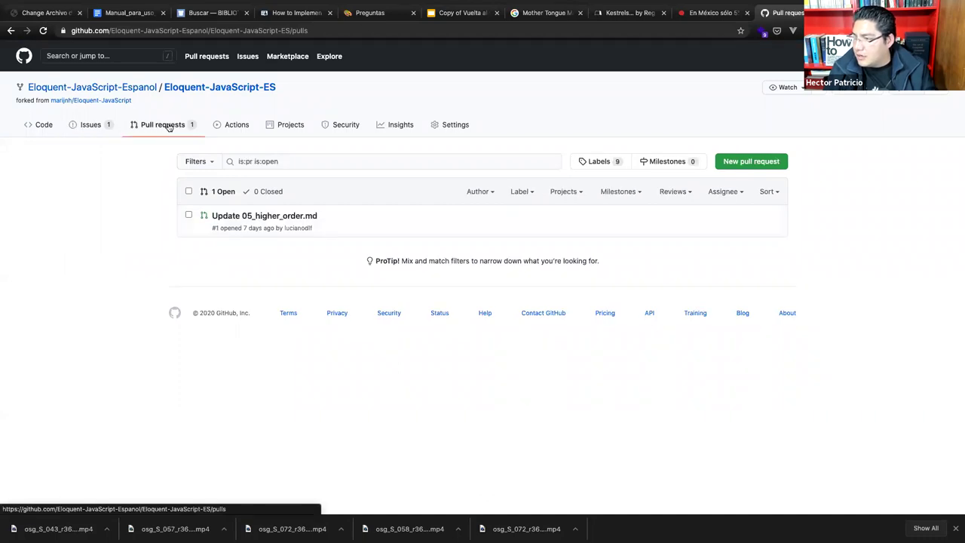
{"action": "left_click", "coordinate": [38, 125]}
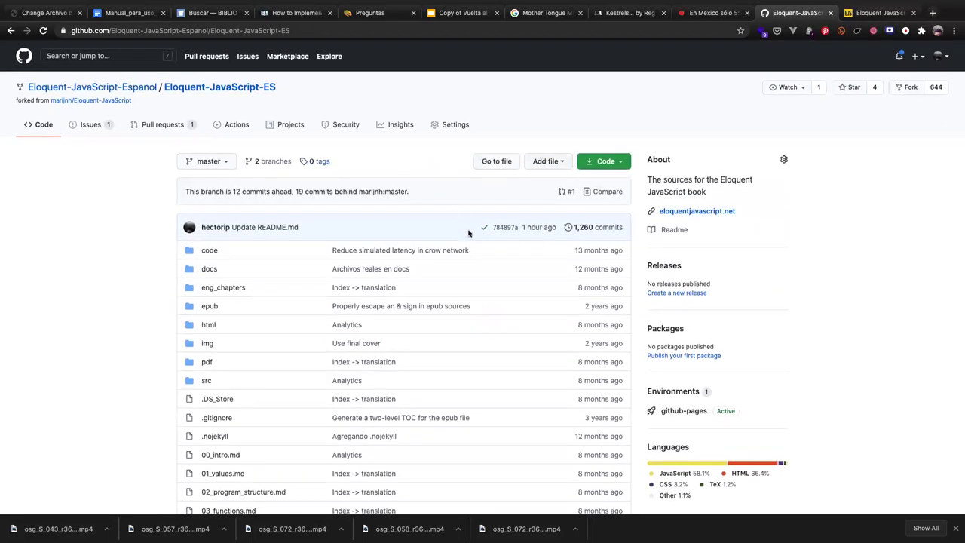
{"action": "scroll", "coordinate": [671, 291], "scroll_direction": "down", "scroll_amount": 1}
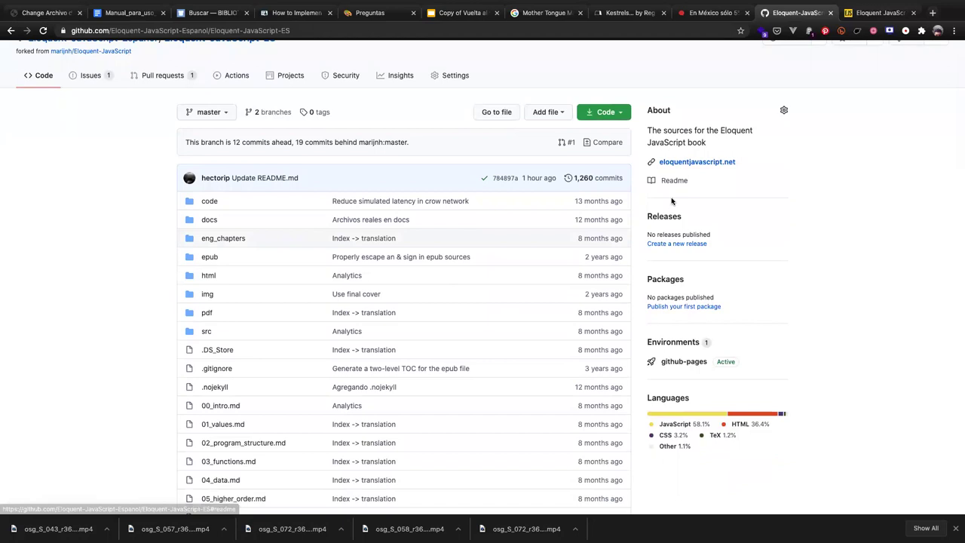
{"action": "scroll", "coordinate": [679, 200], "scroll_direction": "down", "scroll_amount": 4}
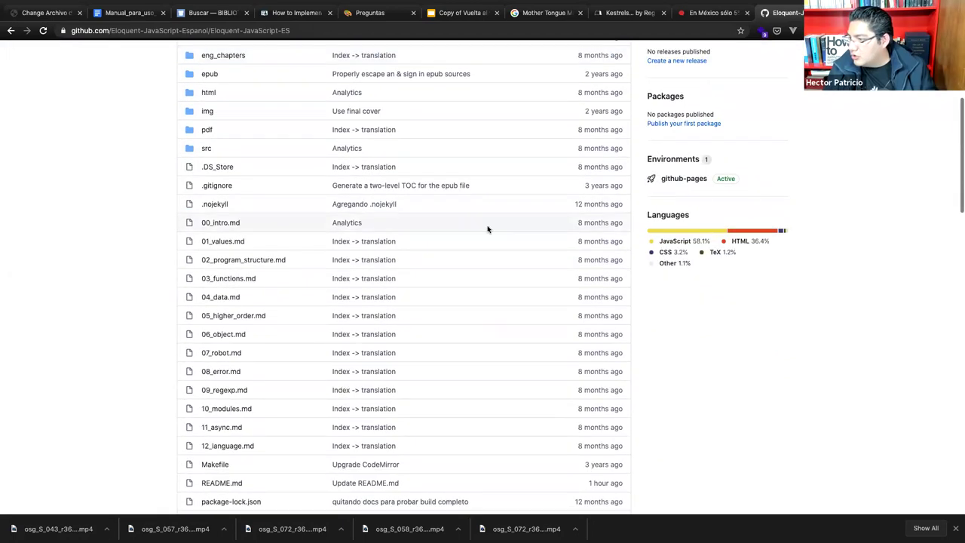
{"action": "scroll", "coordinate": [487, 228], "scroll_direction": "up", "scroll_amount": 5}
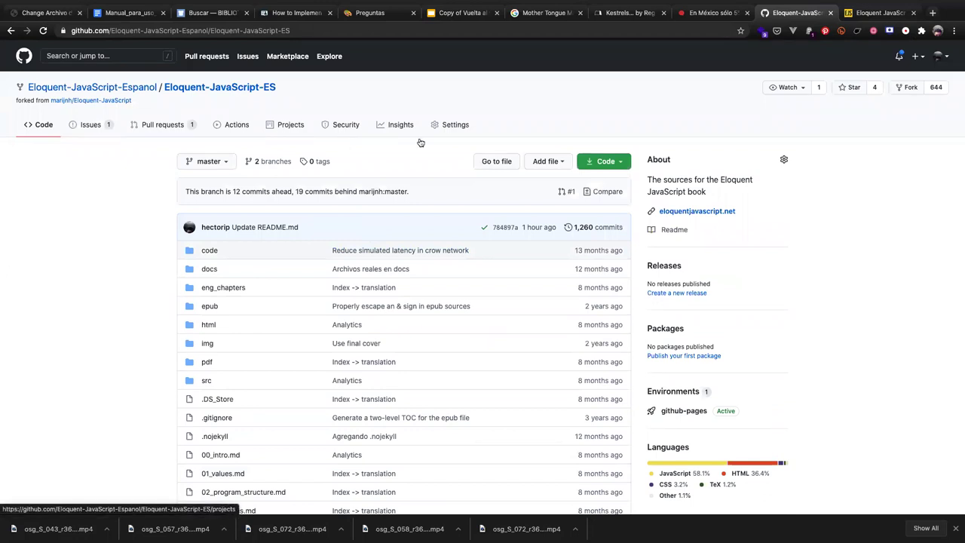
Open the settings of Eloquent-JavaScript-ES and examine its general options, features and merge button settings
{"action": "left_click", "coordinate": [453, 125]}
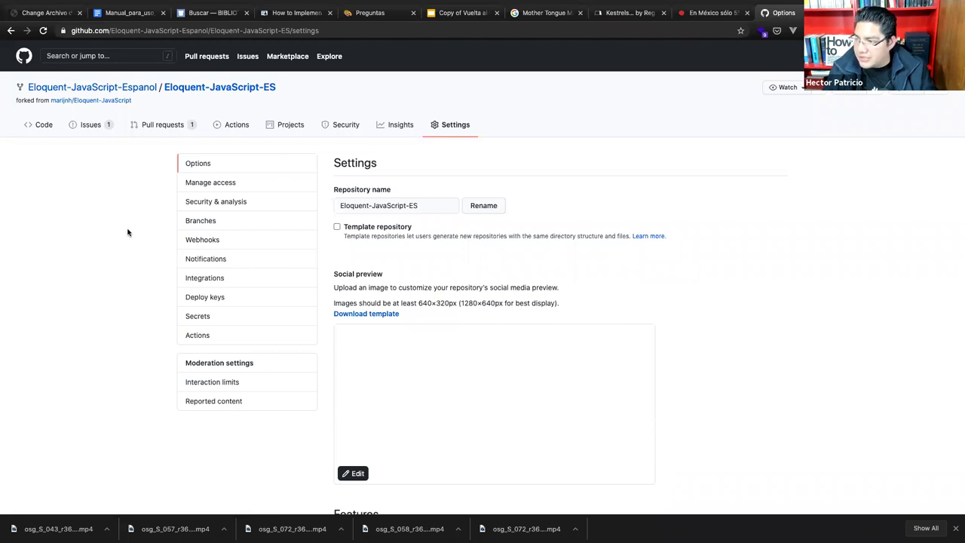
{"action": "scroll", "coordinate": [126, 232], "scroll_direction": "down", "scroll_amount": 3}
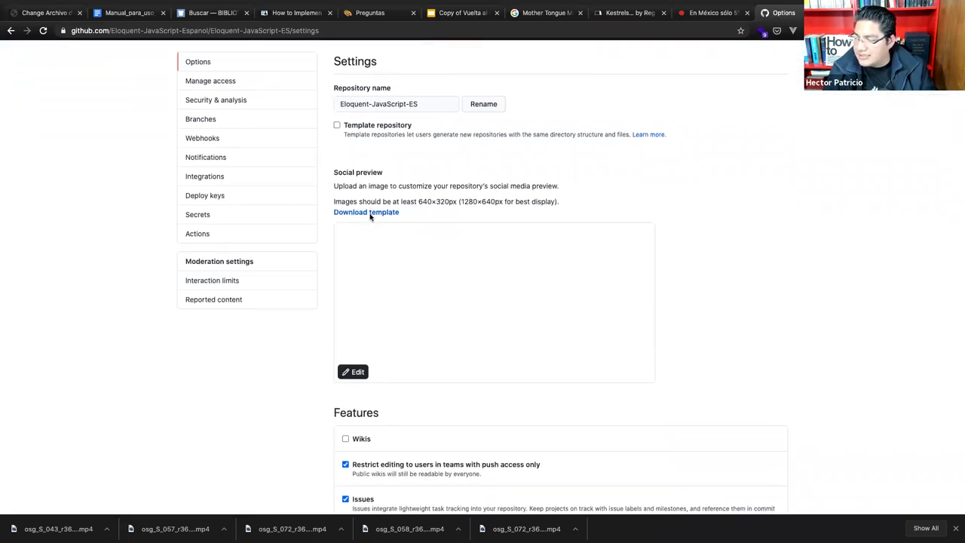
{"action": "scroll", "coordinate": [211, 251], "scroll_direction": "down", "scroll_amount": 5}
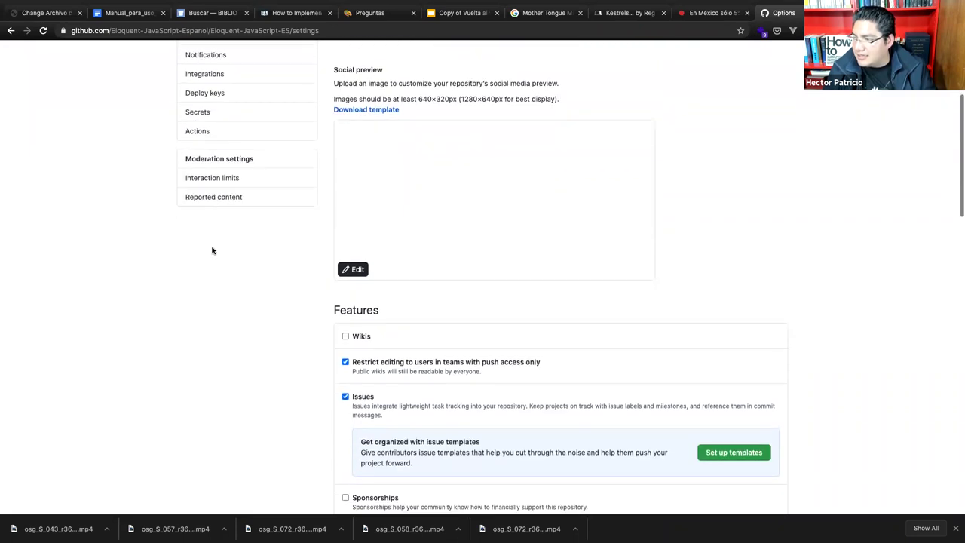
{"action": "scroll", "coordinate": [212, 251], "scroll_direction": "down", "scroll_amount": 8}
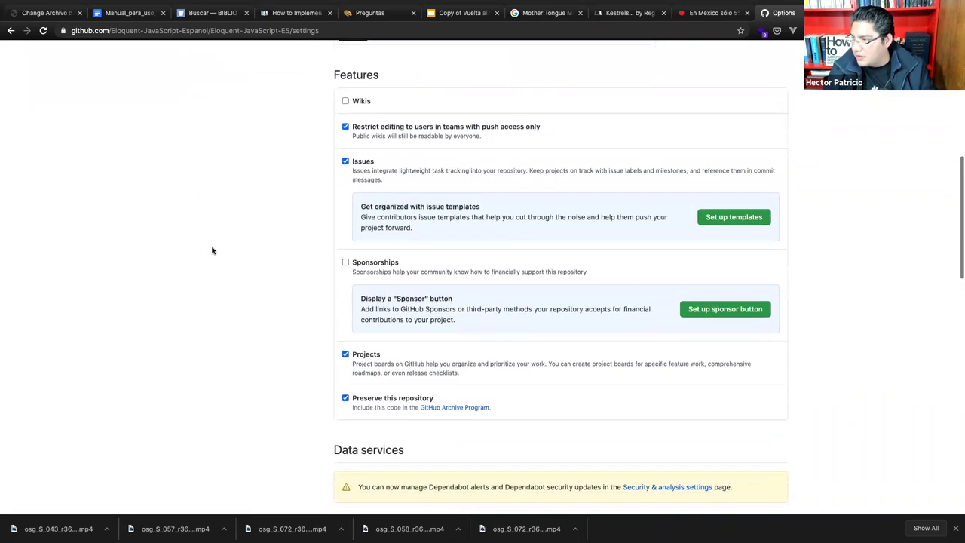
{"action": "scroll", "coordinate": [212, 250], "scroll_direction": "down", "scroll_amount": 4}
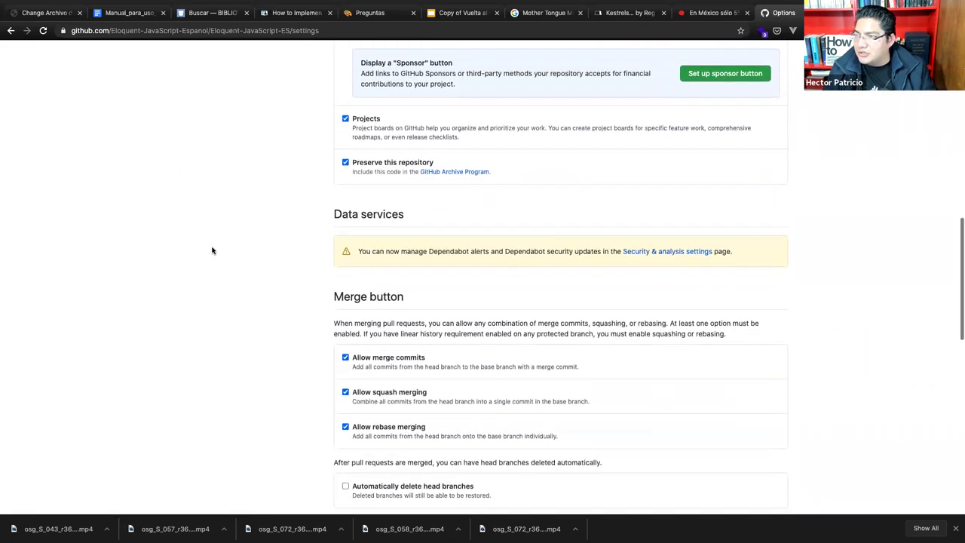
{"action": "scroll", "coordinate": [211, 250], "scroll_direction": "up", "scroll_amount": 15}
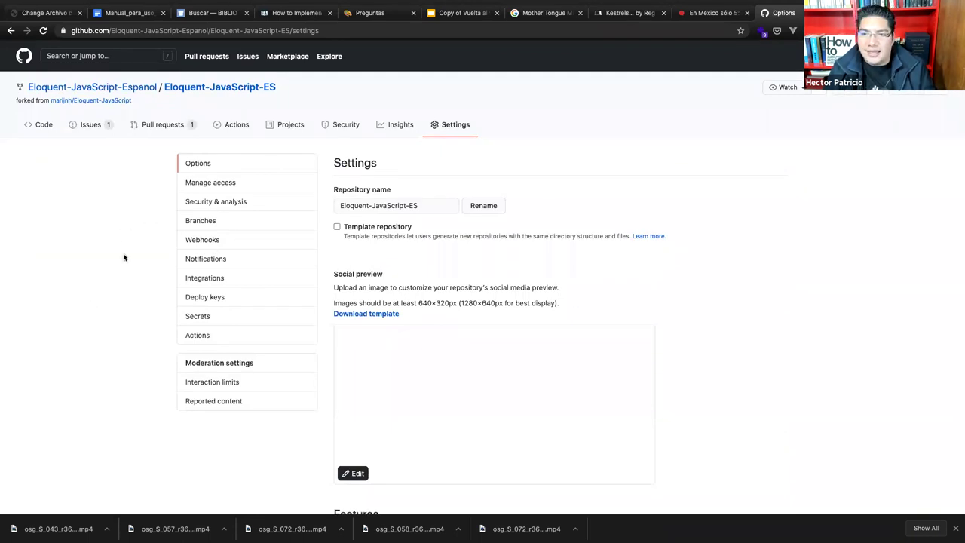
{"action": "scroll", "coordinate": [116, 282], "scroll_direction": "down", "scroll_amount": 3}
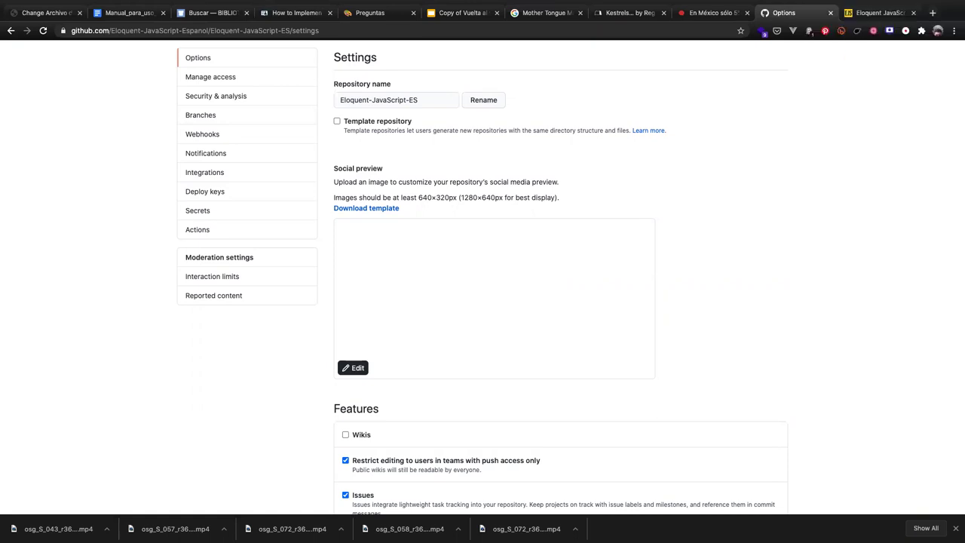
{"action": "scroll", "coordinate": [467, 279], "scroll_direction": "up", "scroll_amount": 2}
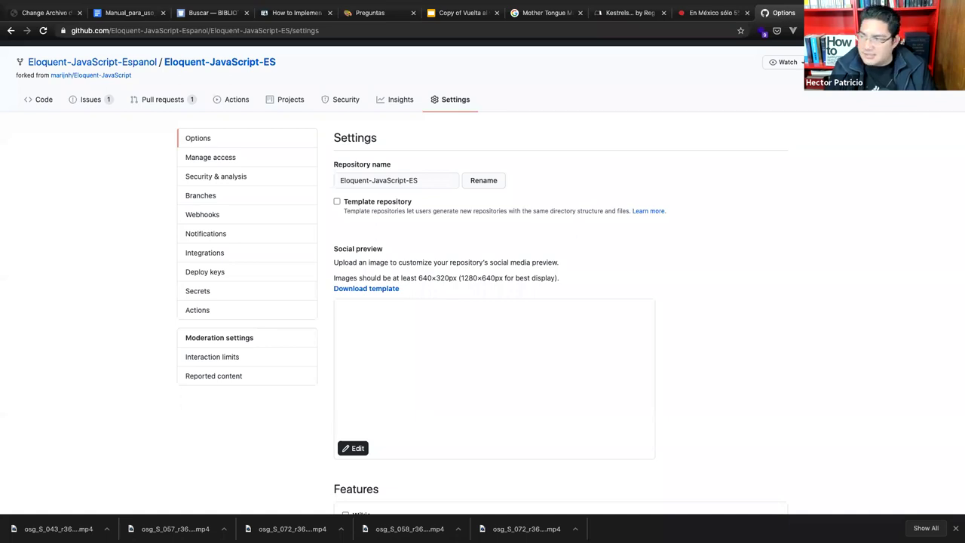
Try to open the repository's access management, return to the general options and look for the GitHub Pages section
{"action": "left_click", "coordinate": [216, 157]}
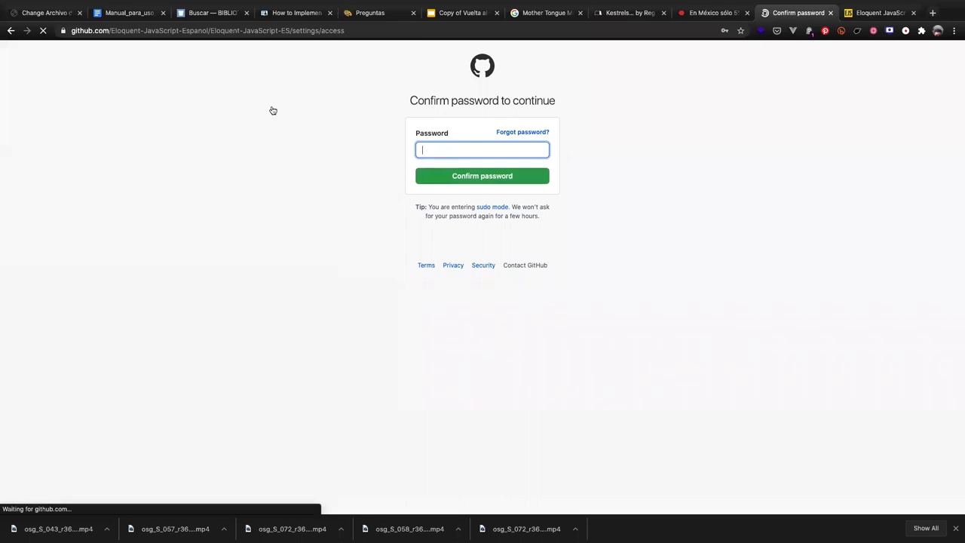
{"action": "left_click", "coordinate": [11, 31]}
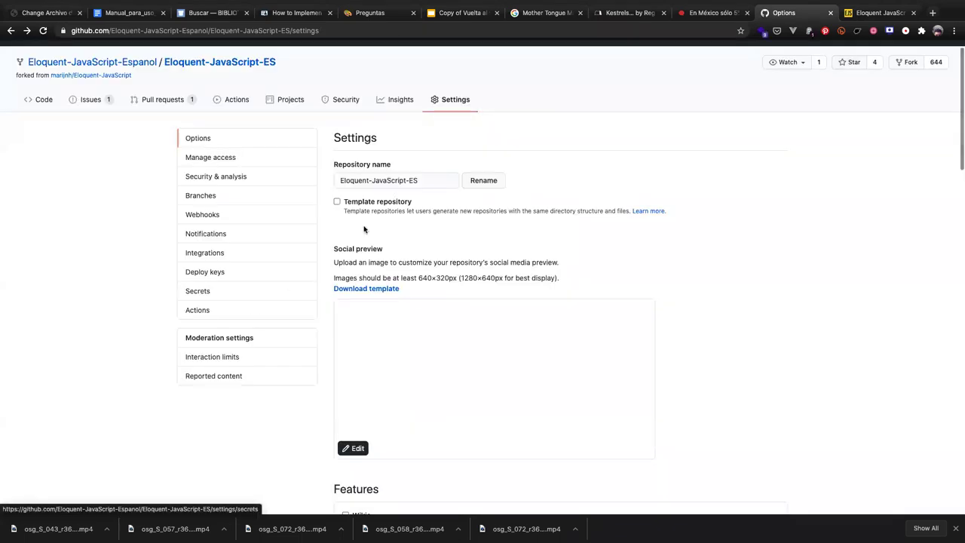
{"action": "scroll", "coordinate": [415, 305], "scroll_direction": "down", "scroll_amount": 3}
{"action": "scroll", "coordinate": [415, 305], "scroll_direction": "down", "scroll_amount": 10}
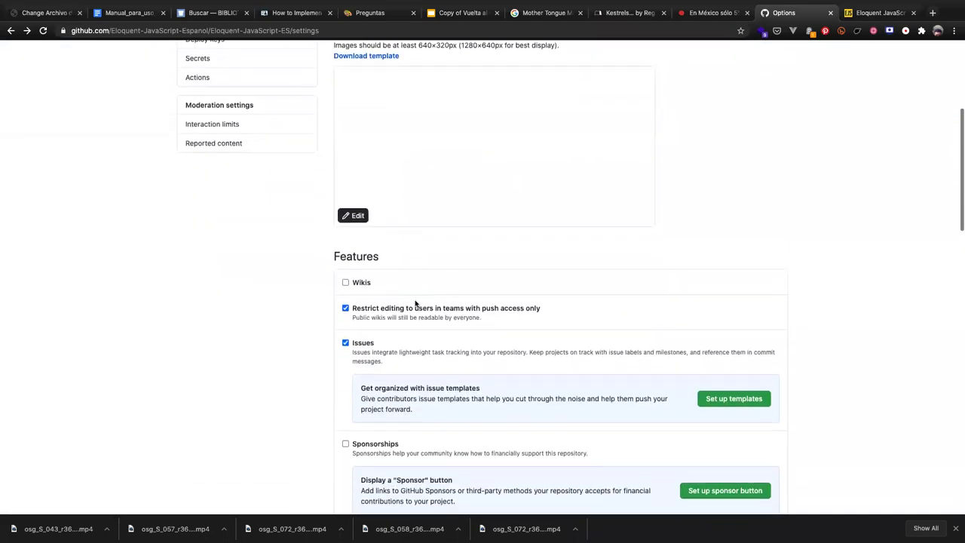
{"action": "scroll", "coordinate": [415, 301], "scroll_direction": "down", "scroll_amount": 8}
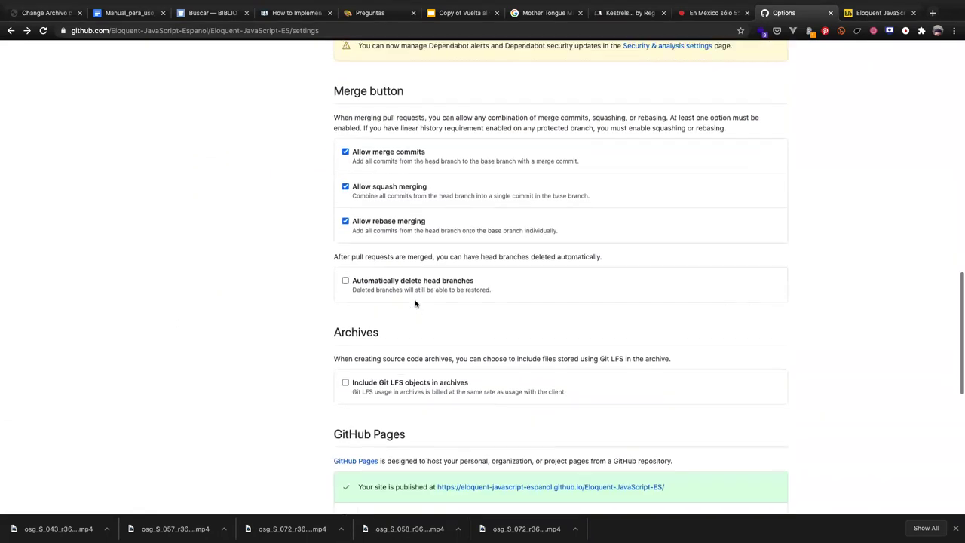
Examine the repository's GitHub Pages publishing source and Danger Zone, and look over its features and data services options
{"action": "scroll", "coordinate": [433, 392], "scroll_direction": "down", "scroll_amount": 3}
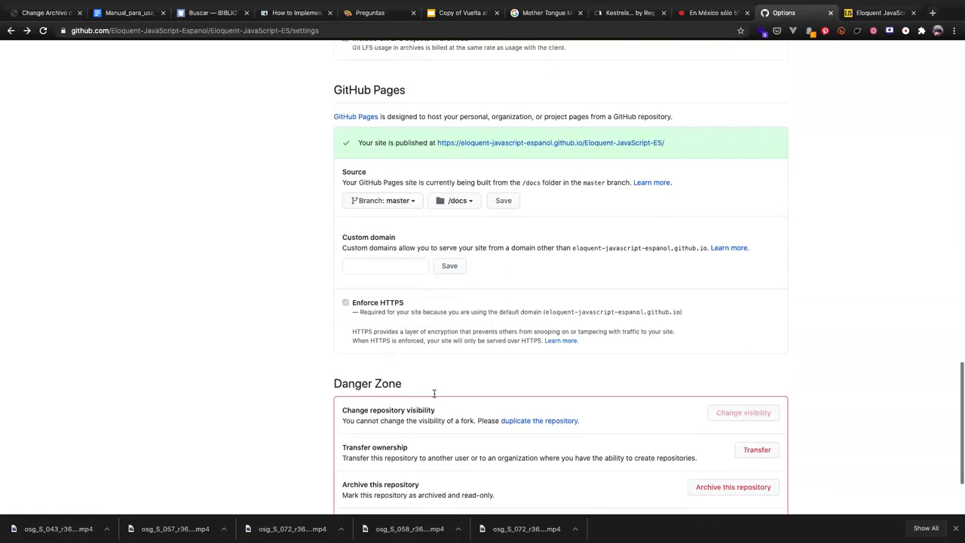
{"action": "scroll", "coordinate": [431, 318], "scroll_direction": "up", "scroll_amount": 20}
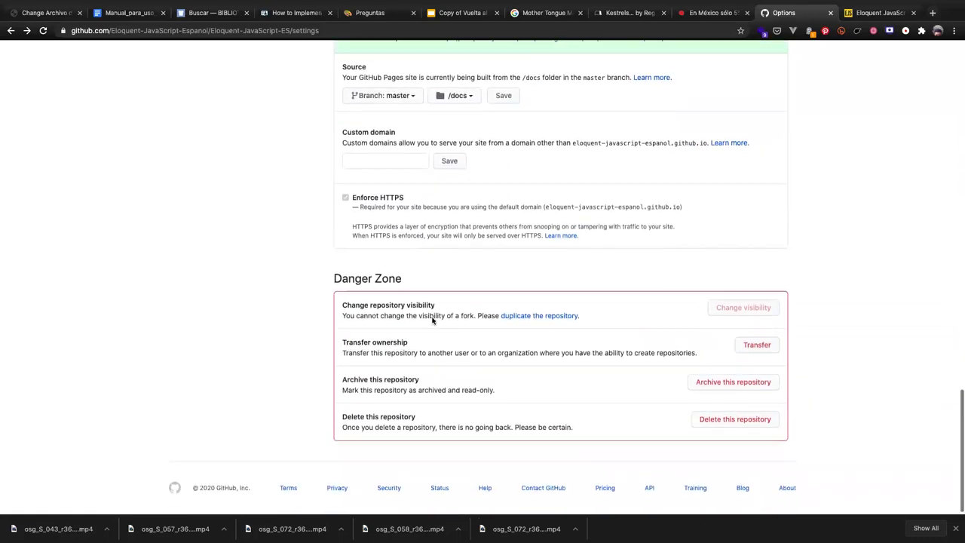
{"action": "scroll", "coordinate": [441, 247], "scroll_direction": "up", "scroll_amount": 3}
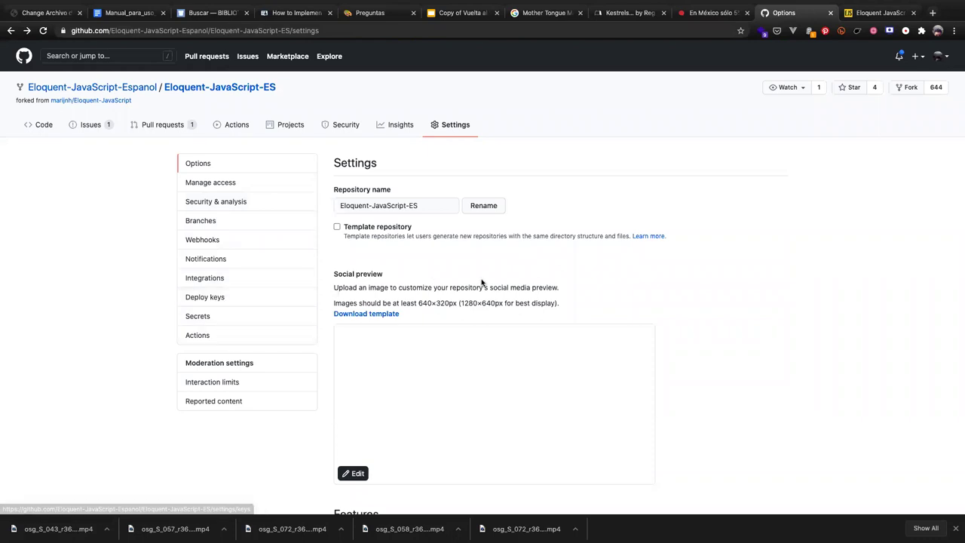
{"action": "scroll", "coordinate": [482, 284], "scroll_direction": "down", "scroll_amount": 3}
{"action": "scroll", "coordinate": [482, 283], "scroll_direction": "down", "scroll_amount": 10}
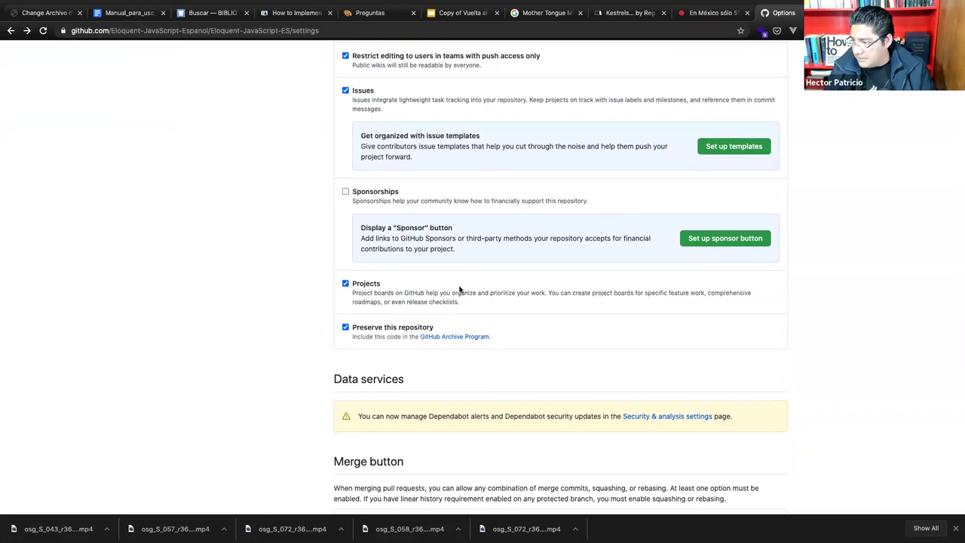
{"action": "scroll", "coordinate": [459, 289], "scroll_direction": "down", "scroll_amount": 2}
{"action": "scroll", "coordinate": [459, 289], "scroll_direction": "down", "scroll_amount": 2}
{"action": "scroll", "coordinate": [460, 289], "scroll_direction": "up", "scroll_amount": 2}
{"action": "scroll", "coordinate": [460, 290], "scroll_direction": "up", "scroll_amount": 2}
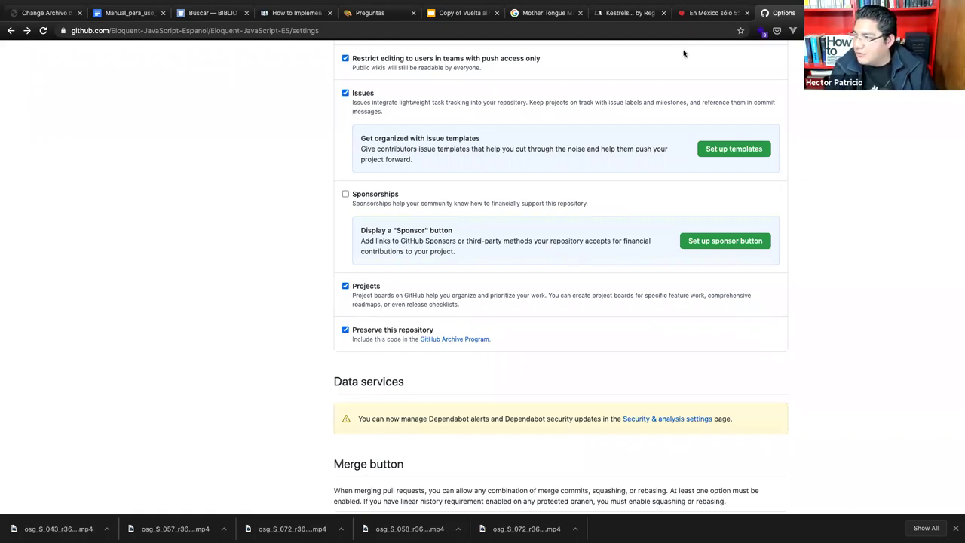
Search the web for "codekomissar" in a new tab, open the CodeKommissar GitHub profile and select its web address
{"action": "key", "text": "ctrl+t"}
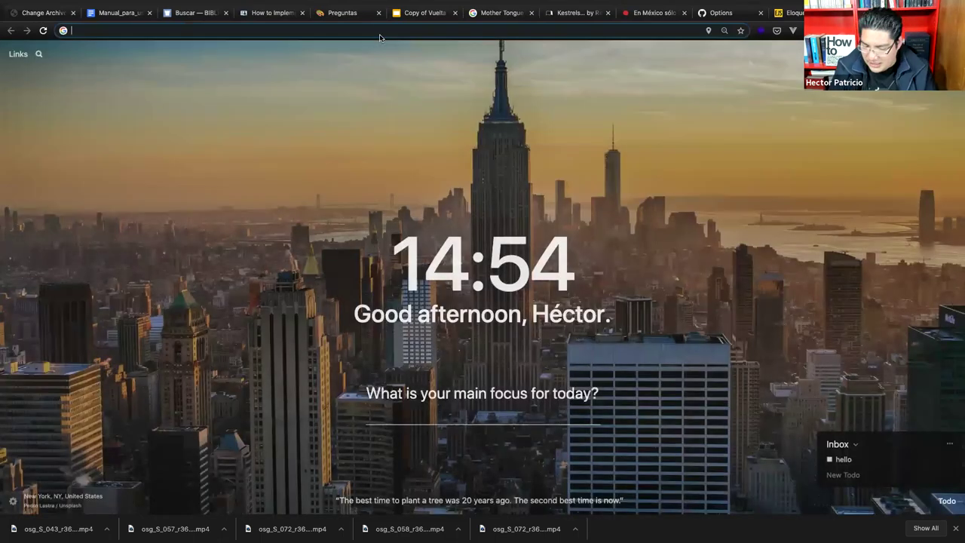
{"action": "type", "text": "codekomissar"}
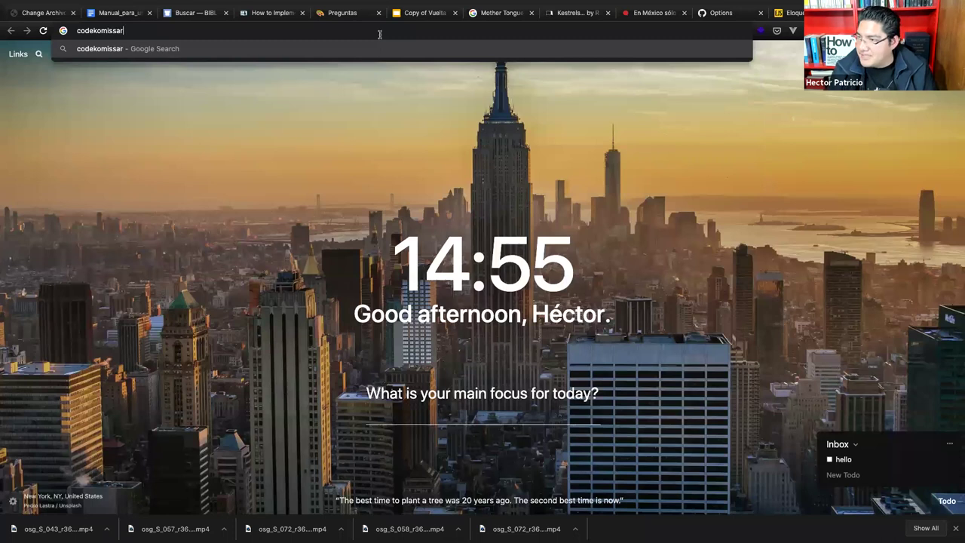
{"action": "key", "text": "Return"}
{"action": "left_click", "coordinate": [223, 149]}
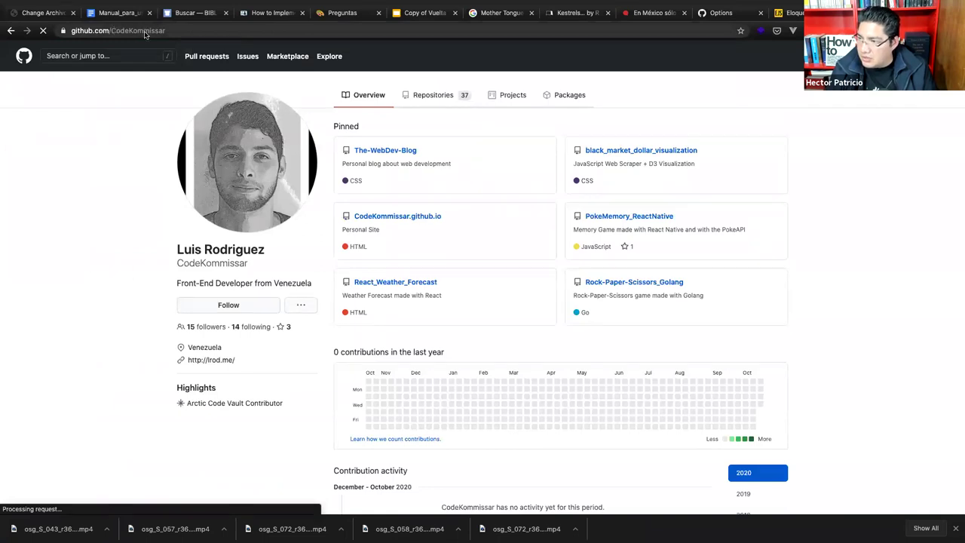
{"action": "left_click", "coordinate": [144, 31]}
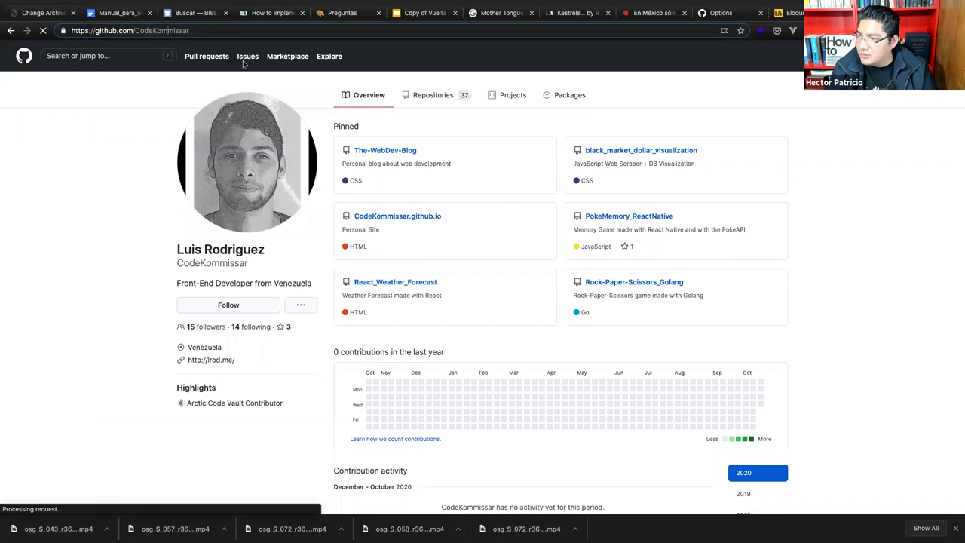
{"action": "left_click", "coordinate": [139, 29]}
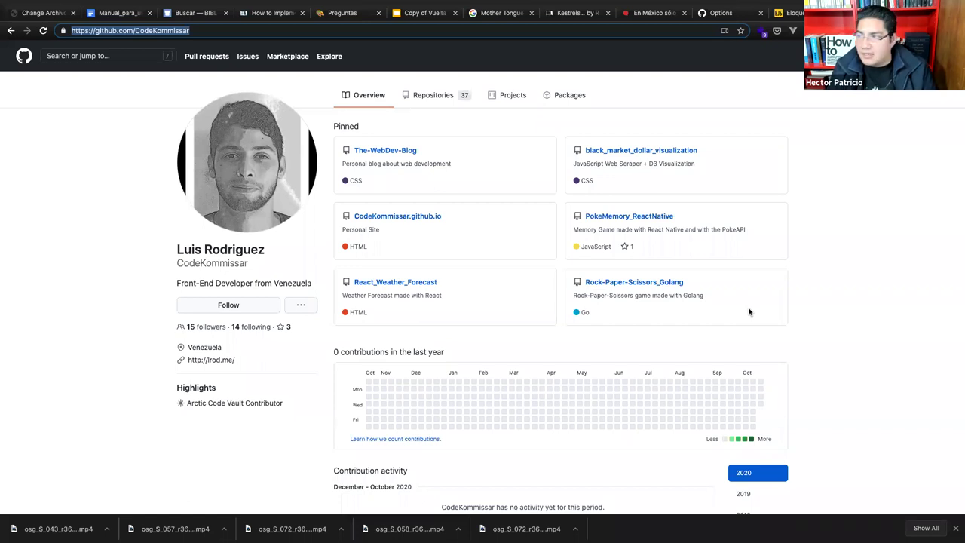
Go from the GitHub profile to The Dojo Blog at blog.thedojo.mx in the same tab
{"action": "left_click", "coordinate": [457, 29]}
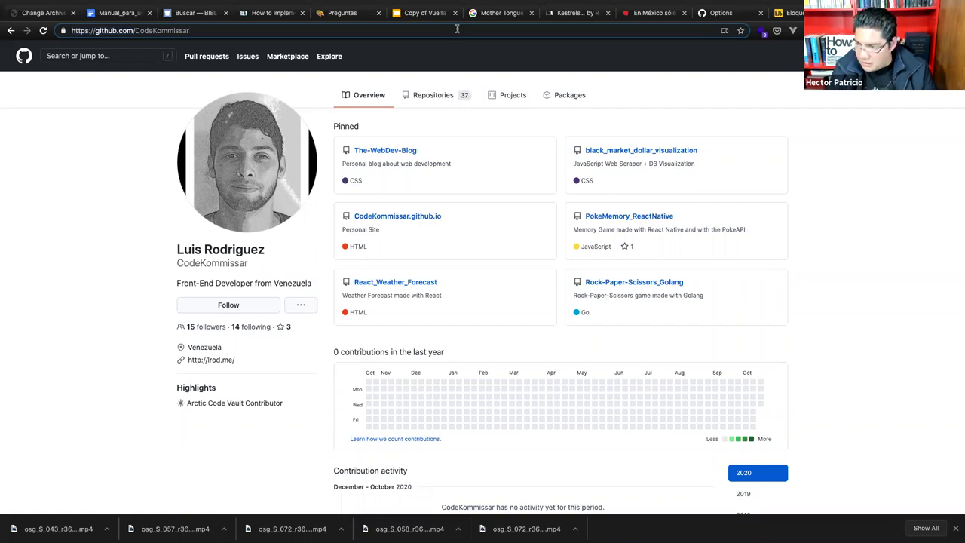
{"action": "type", "text": "b"}
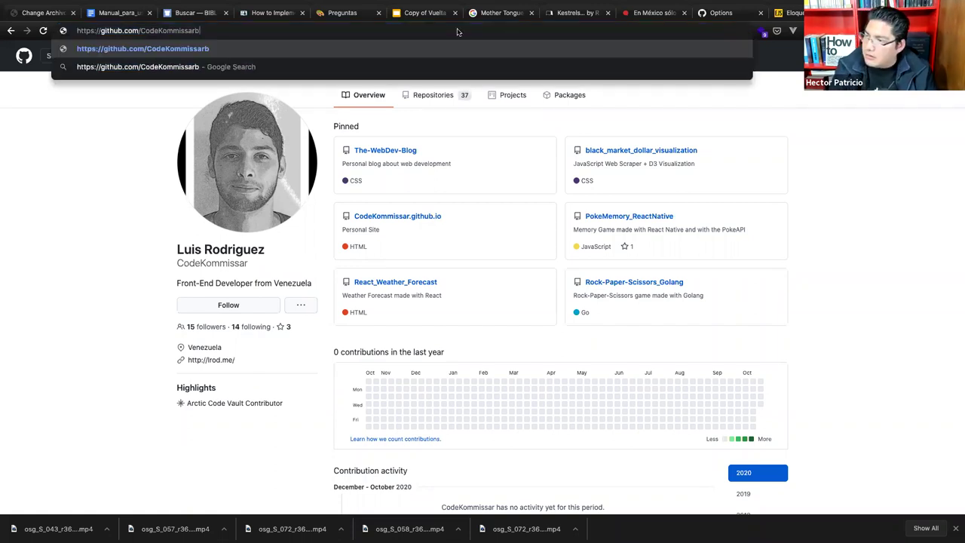
{"action": "key", "text": "shift+Home"}
{"action": "type", "text": "blo"}
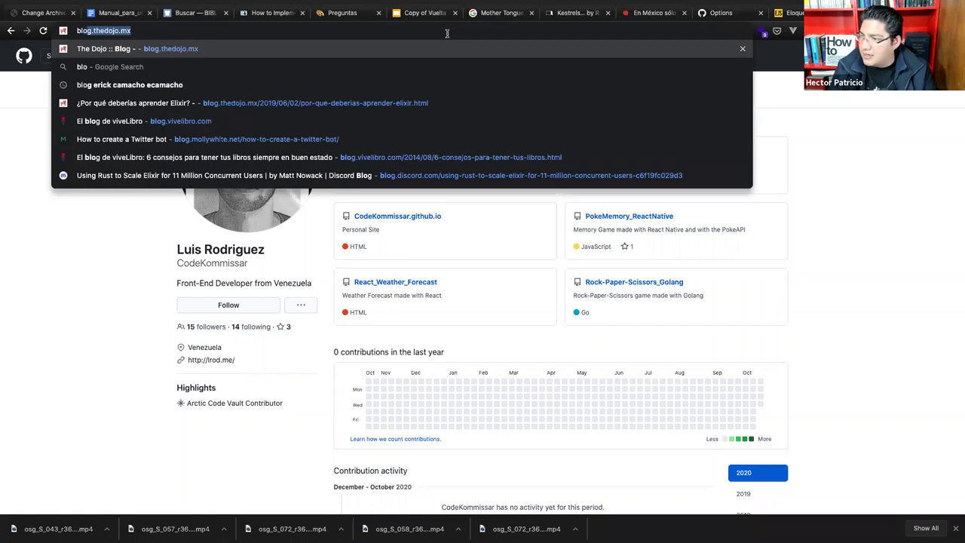
{"action": "key", "text": "Return"}
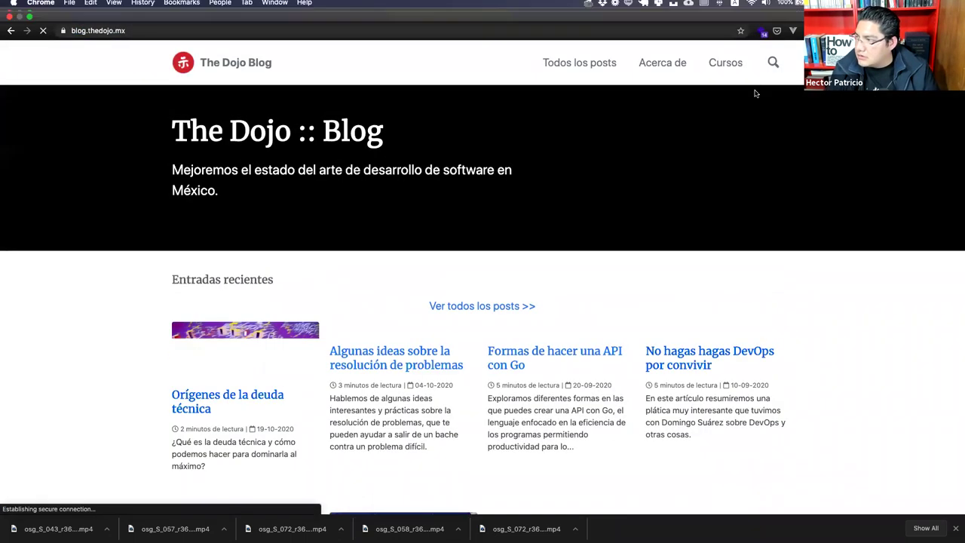
Search the blog for "eloquen", open the post "Eloquent JavaScript en Español" and select its web address
{"action": "left_click", "coordinate": [773, 65]}
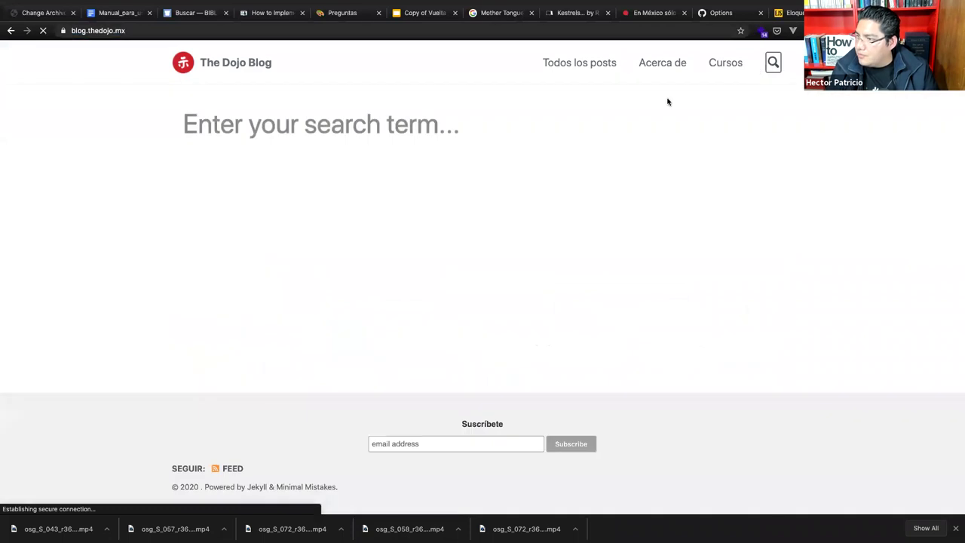
{"action": "type", "text": "eloquen"}
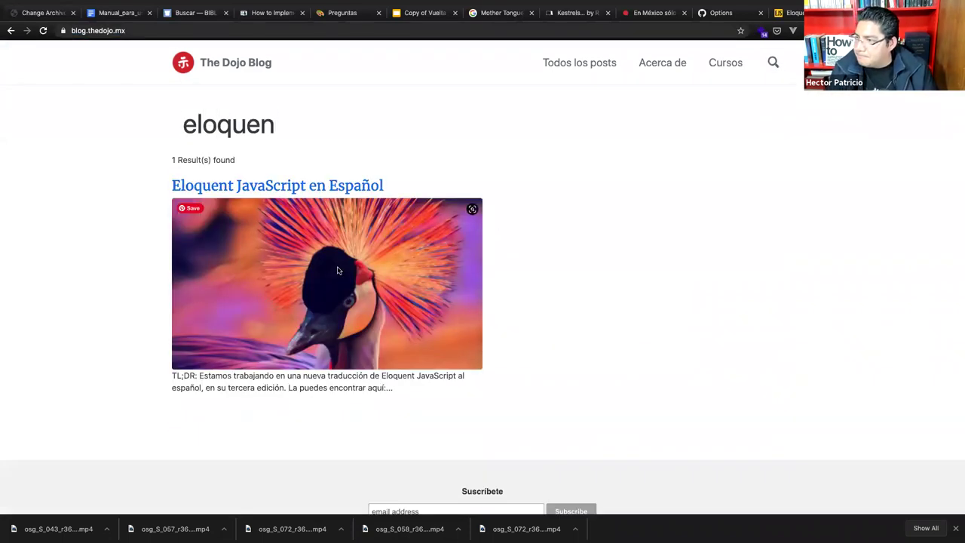
{"action": "left_click", "coordinate": [267, 188]}
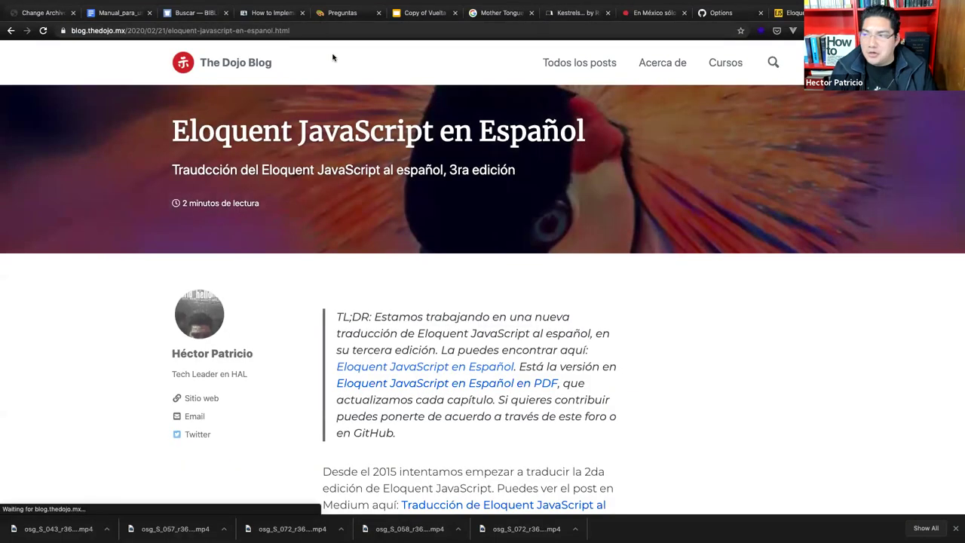
{"action": "left_click", "coordinate": [273, 30]}
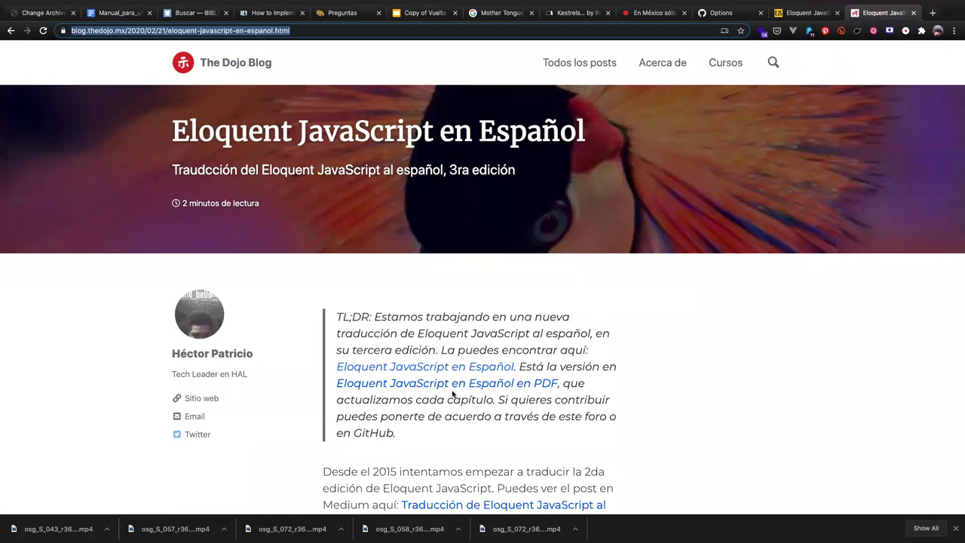
Read through the post's account of the translation's history, its stages and why native-language content matters
{"action": "scroll", "coordinate": [465, 374], "scroll_direction": "down", "scroll_amount": 1}
{"action": "scroll", "coordinate": [463, 374], "scroll_direction": "down", "scroll_amount": 5}
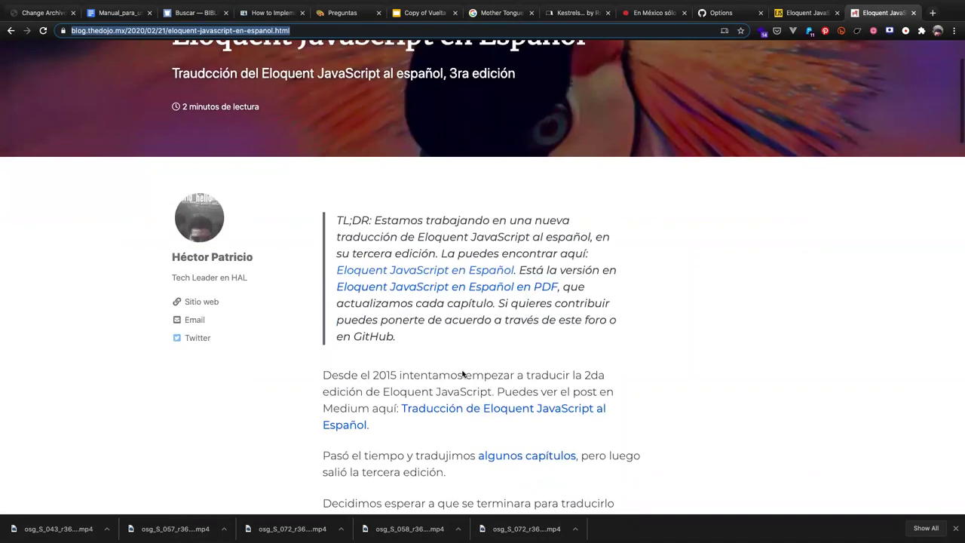
{"action": "scroll", "coordinate": [463, 374], "scroll_direction": "down", "scroll_amount": 4}
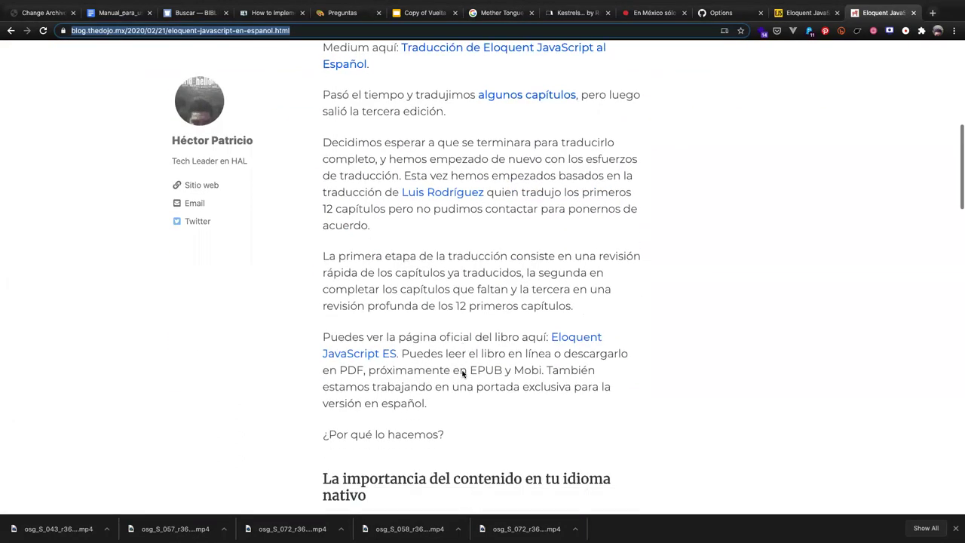
{"action": "scroll", "coordinate": [463, 374], "scroll_direction": "up", "scroll_amount": 4}
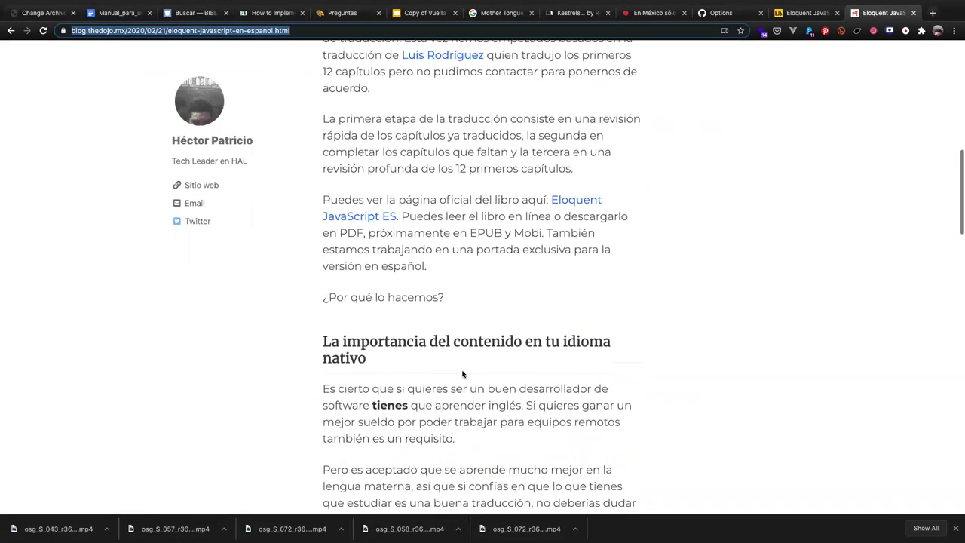